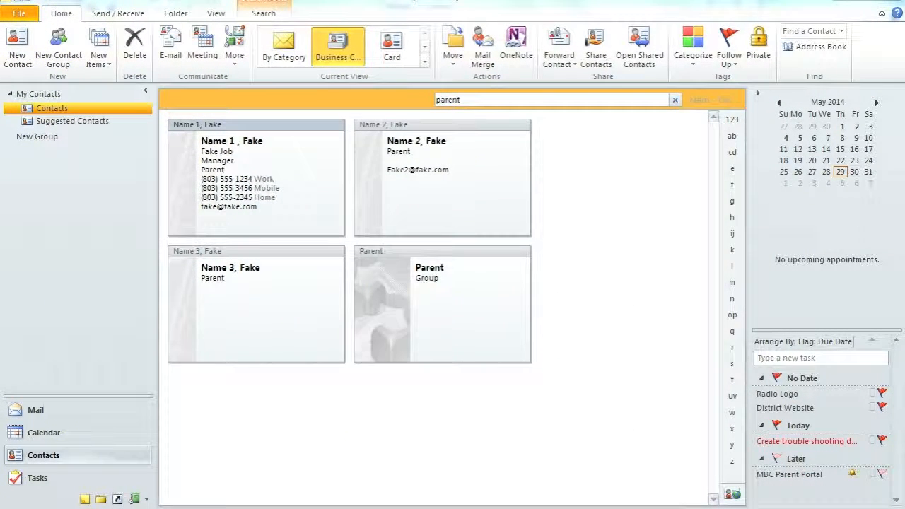
Step: Create a new contact and enter the contact's full name
left_click(12, 46)
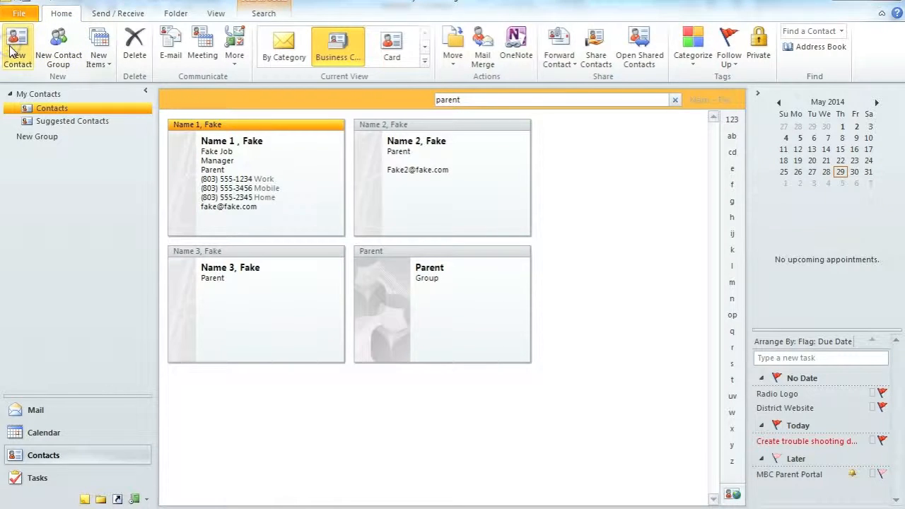
left_click(11, 48)
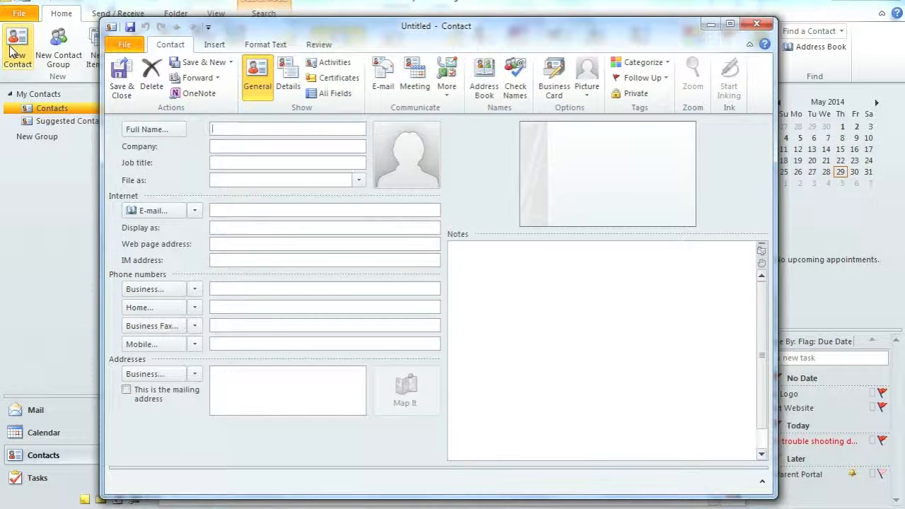
type("Name")
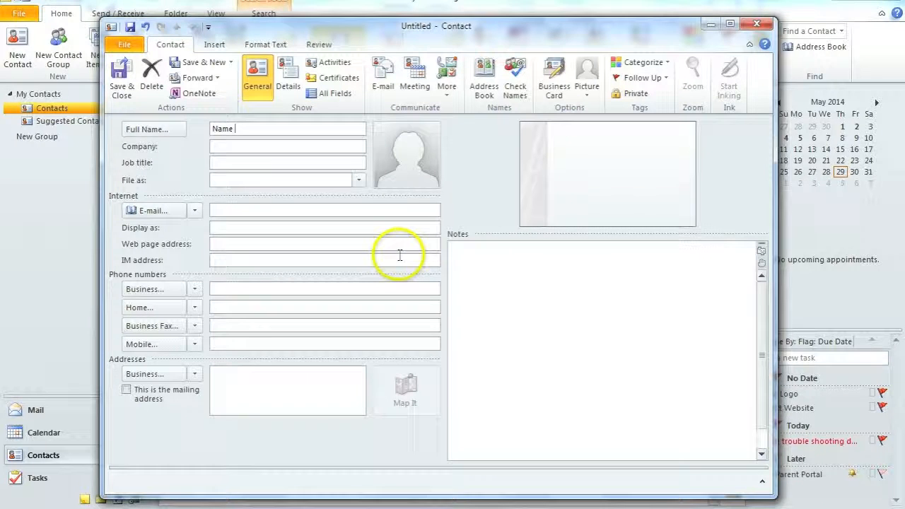
type(" 4, Fake")
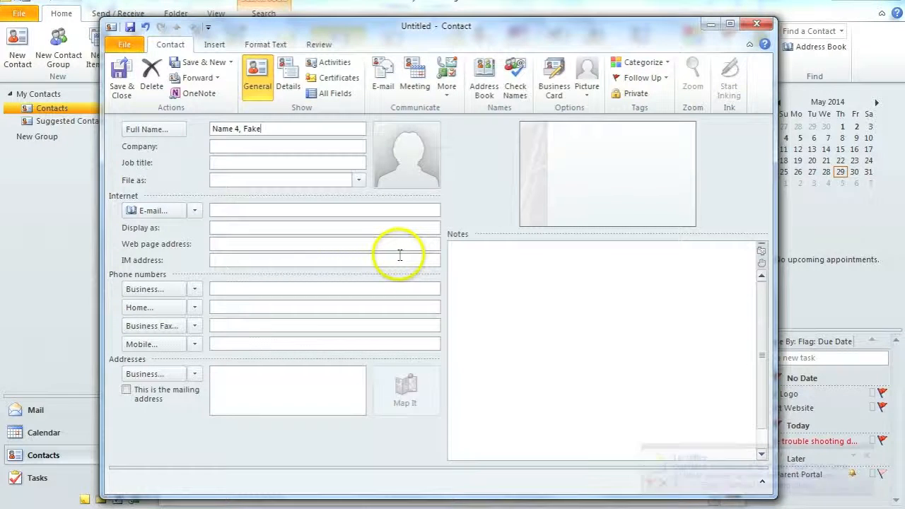
left_click(866, 456)
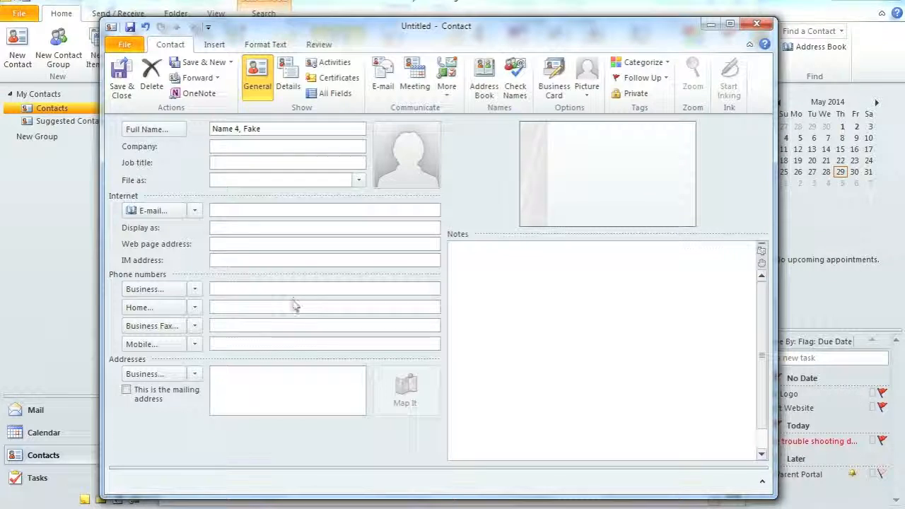
left_click(292, 289)
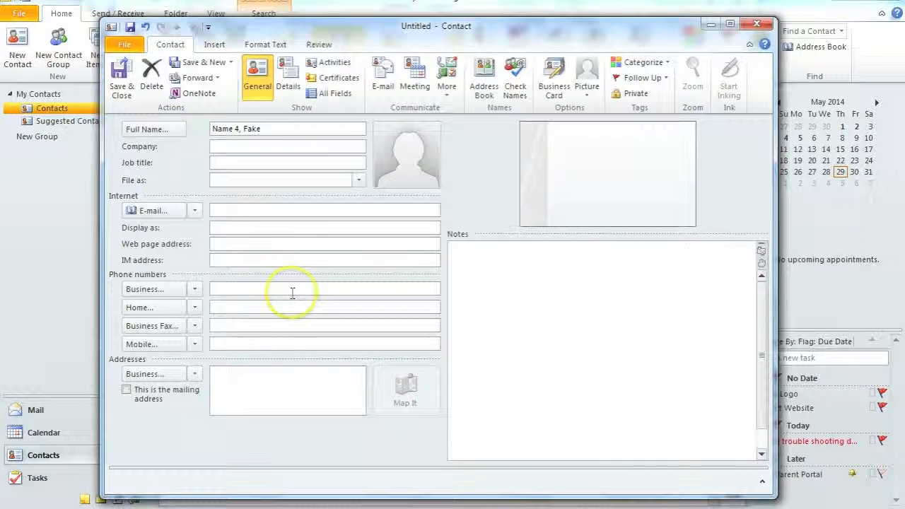
left_click(298, 284)
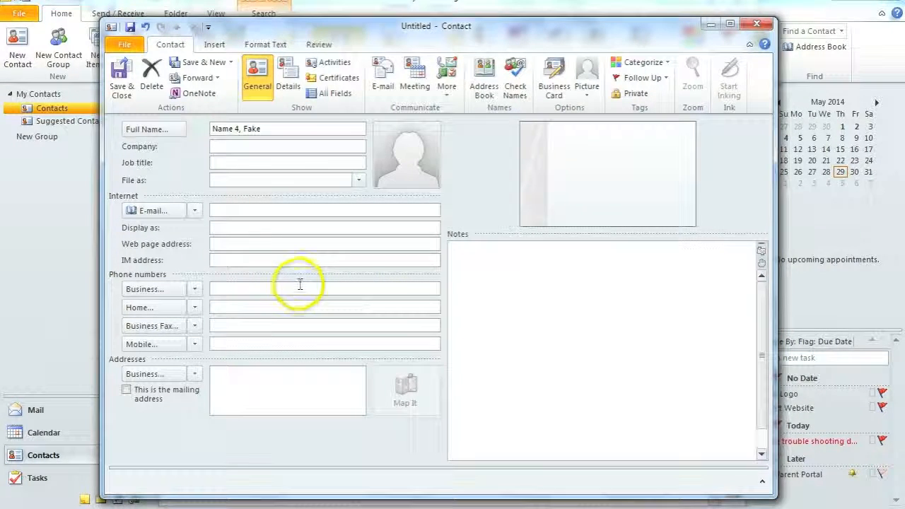
Step: Fill in the new contact's e-mail address, without spaces before the domain
left_click(257, 212)
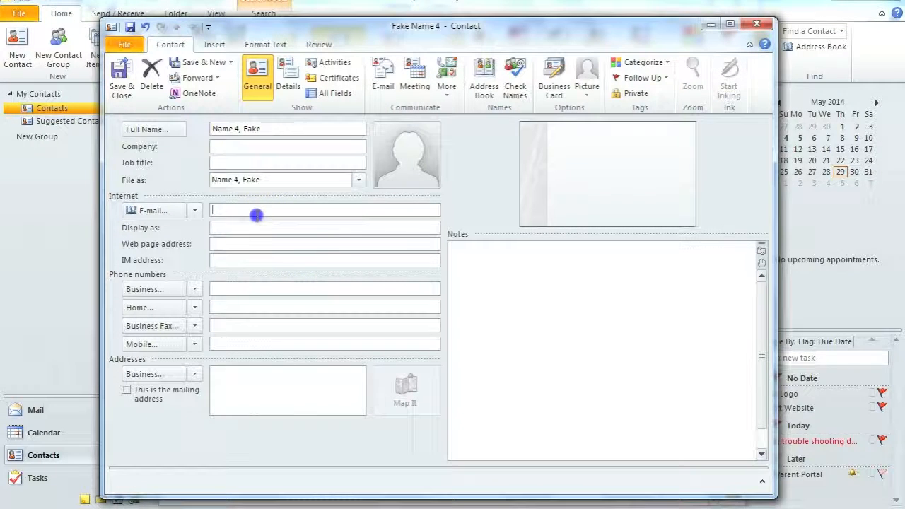
type("Fake ")
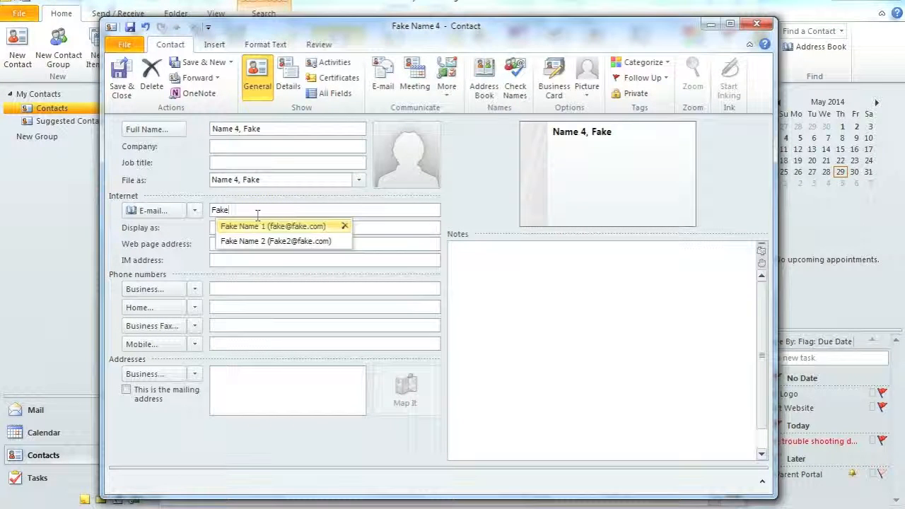
type("Name 4")
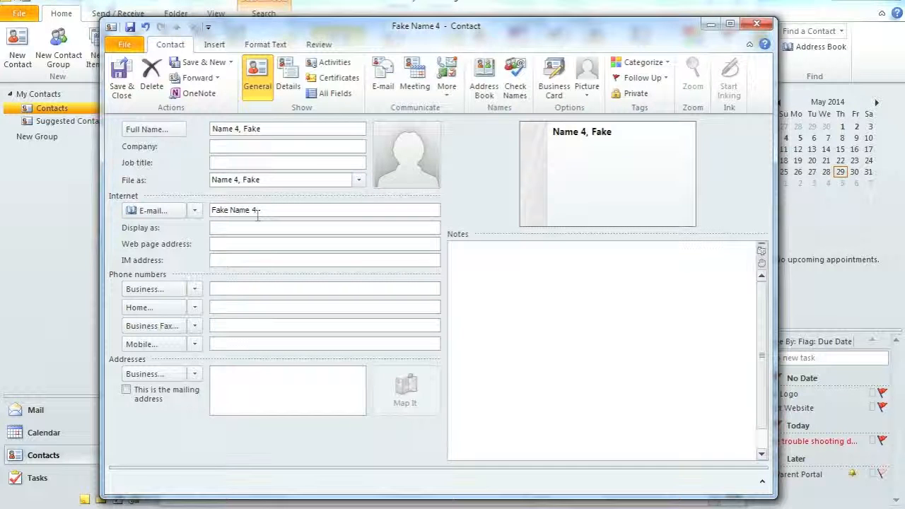
left_click(238, 209)
key("BackSpace")
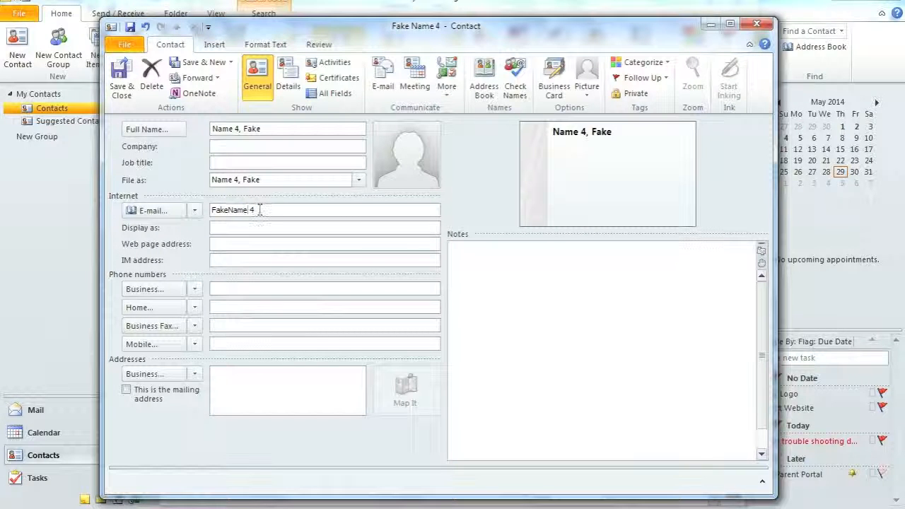
key("BackSpace")
key("BackSpace")
type("4@fake.com")
Step: Fill in the new contact's business phone number
left_click(276, 261)
left_click(273, 286)
type("303-5")
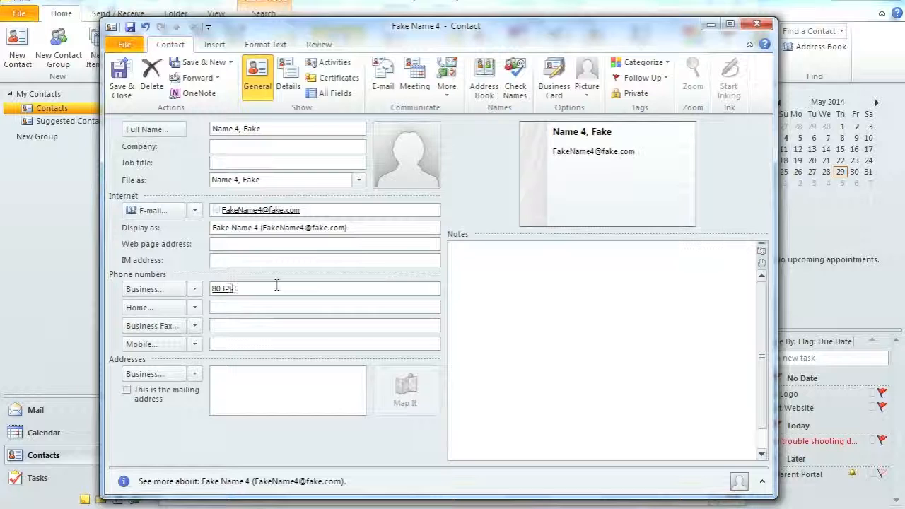
type("55-7777")
left_click(283, 286)
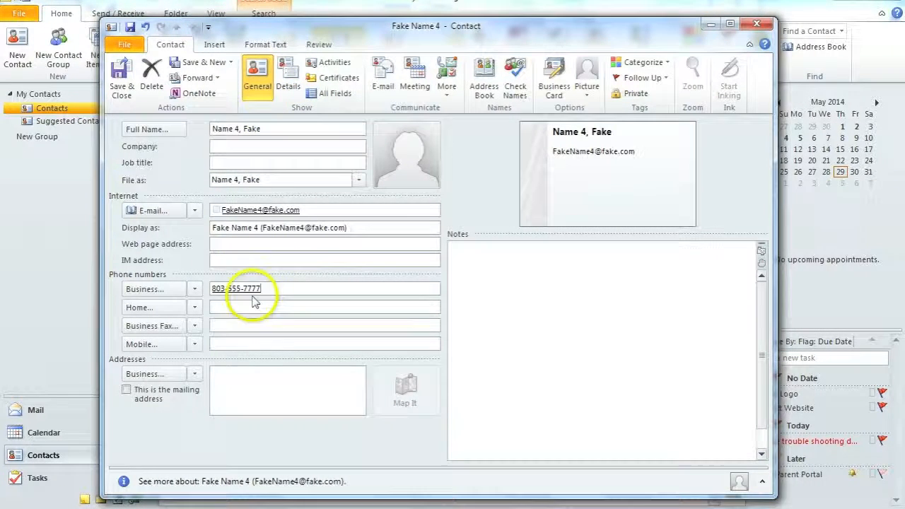
Step: Set the new contact's department to Parent in its details, and save and close the contact
left_click(286, 85)
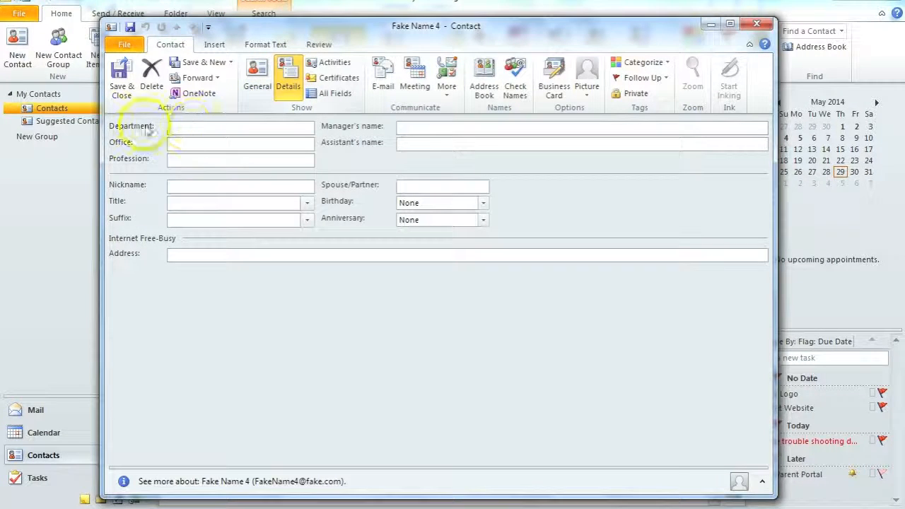
left_click(192, 125)
type("paren")
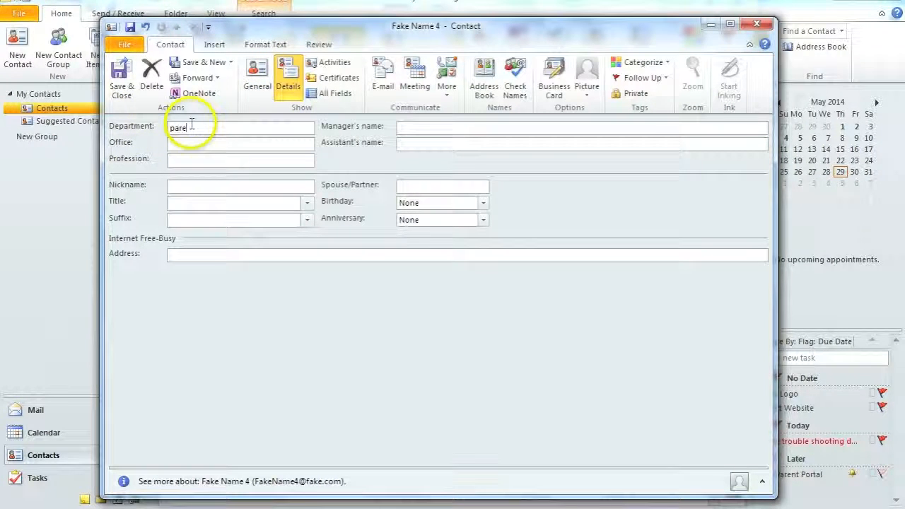
type("t")
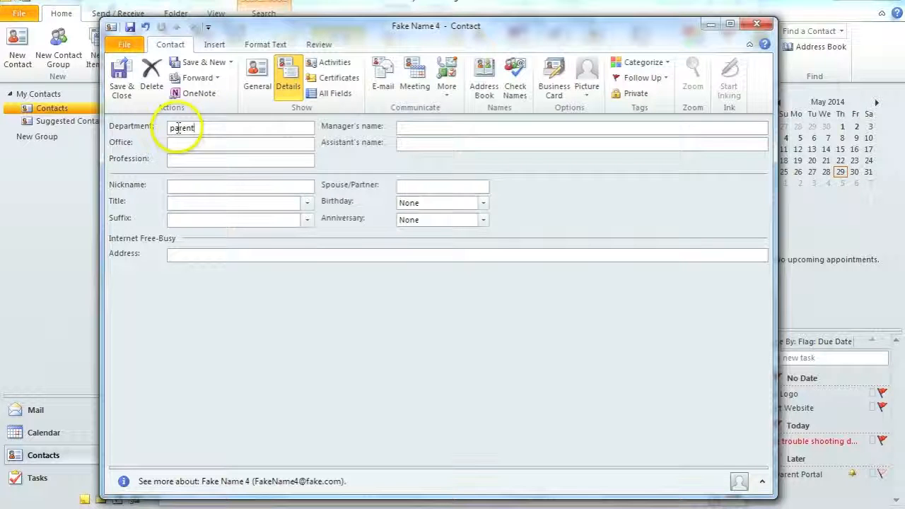
left_click(170, 127)
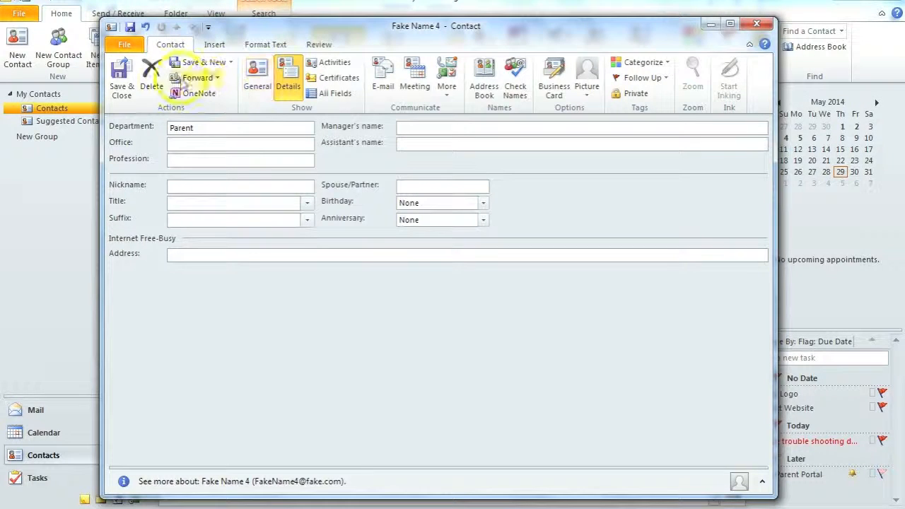
left_click(122, 88)
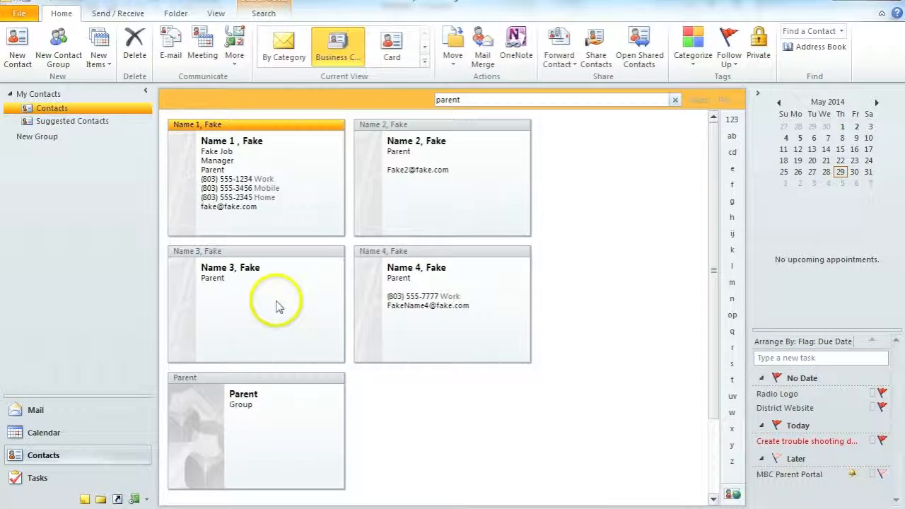
Step: Delete the existing Parent contact group from the contacts
left_click(289, 406)
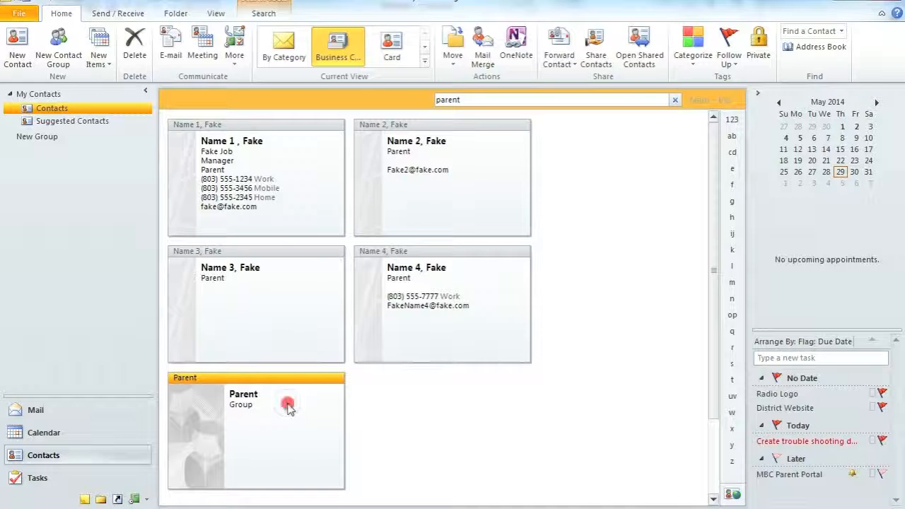
right_click(289, 406)
left_click(283, 397)
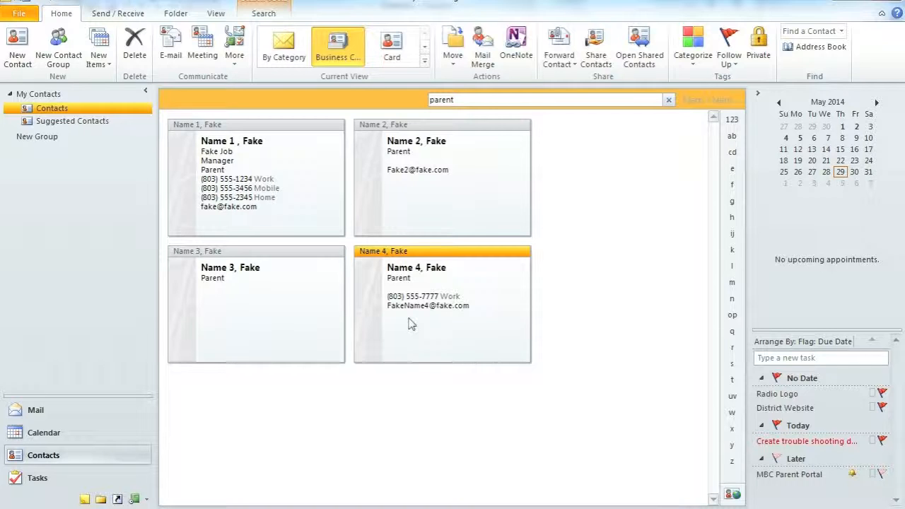
Step: Create a new contact group named Parent Email List
left_click(56, 63)
left_click(98, 96)
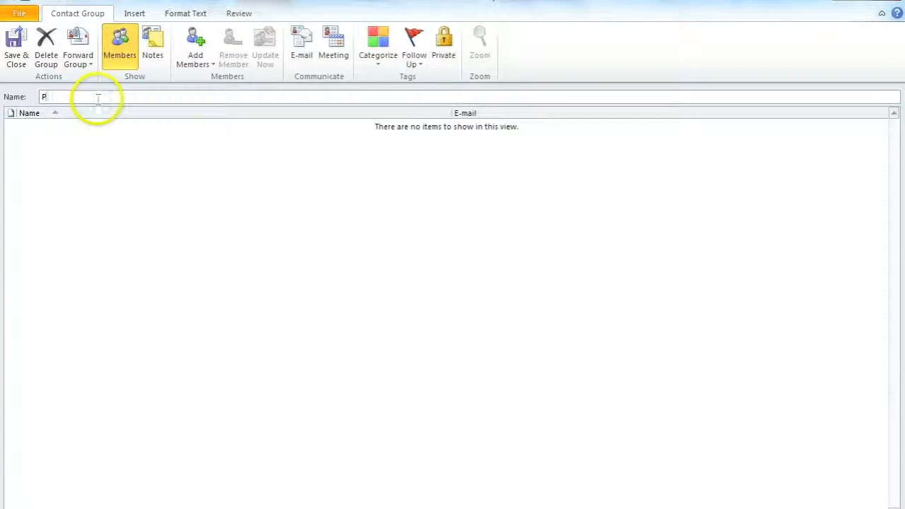
type("Parent Email List")
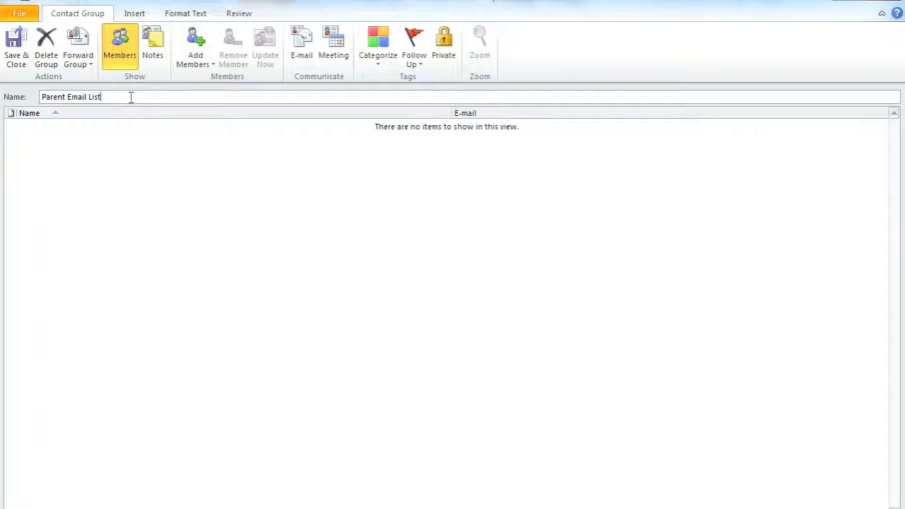
Step: Browse the Global Address List for possible group members and close it without adding anyone
left_click(200, 67)
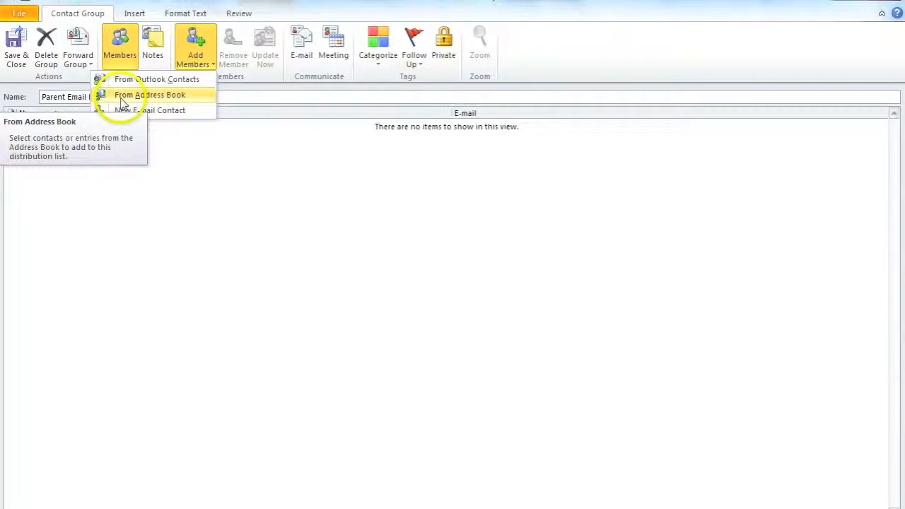
left_click(156, 101)
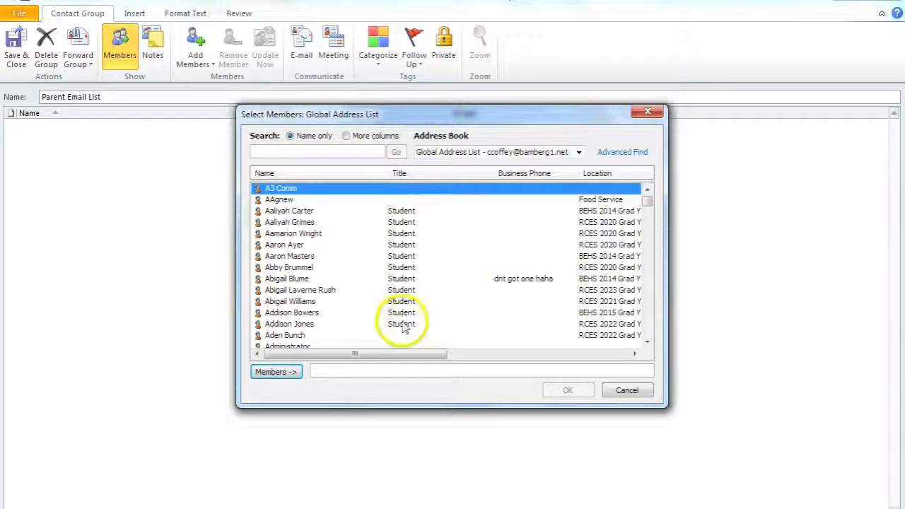
scroll(410, 283, "down", 1)
scroll(410, 287, "down", 4)
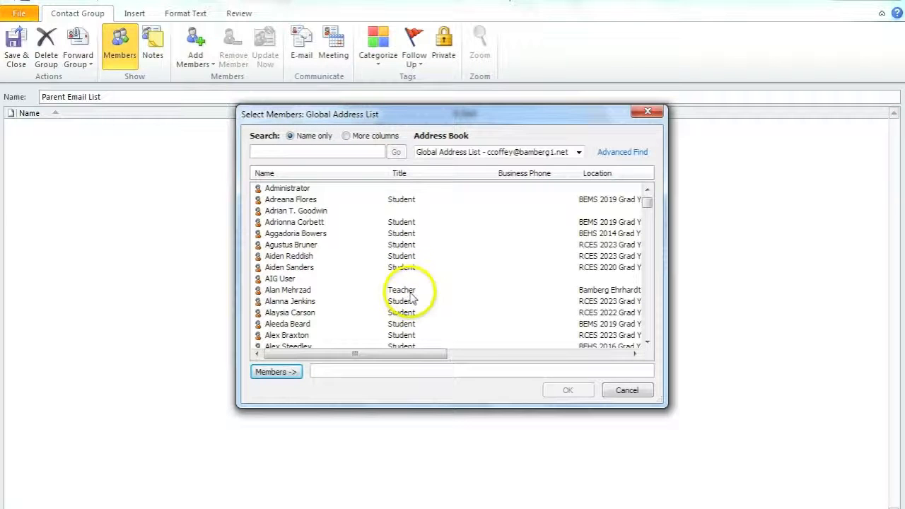
scroll(408, 298, "up", 1)
scroll(408, 298, "up", 4)
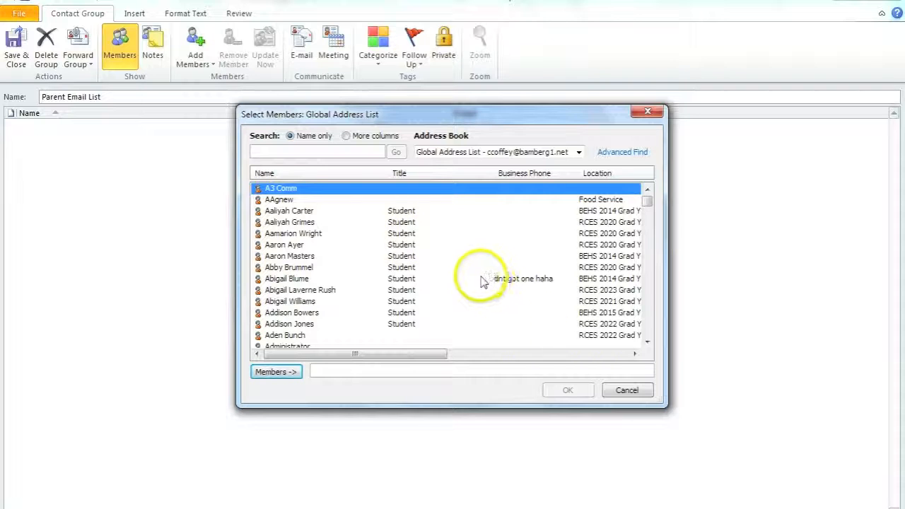
left_click(626, 390)
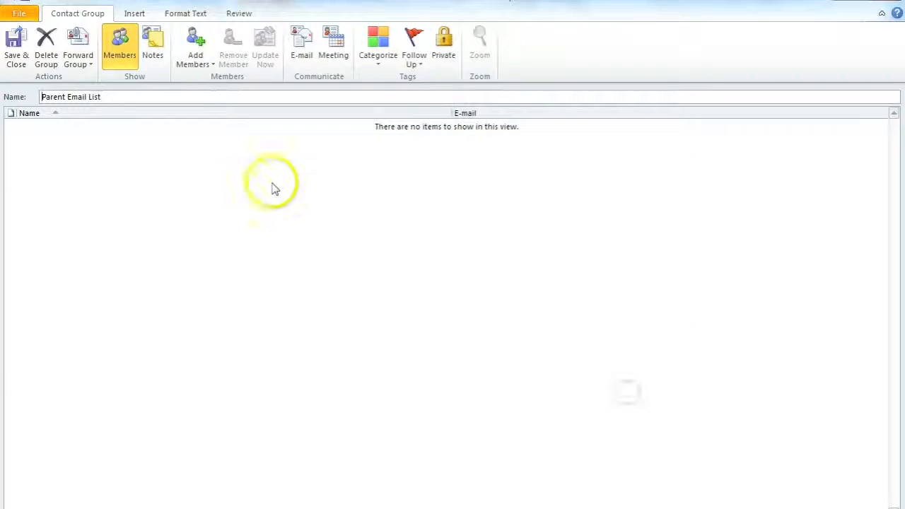
Step: Choose group members from the Outlook Contacts and search more columns for Fake
left_click(207, 61)
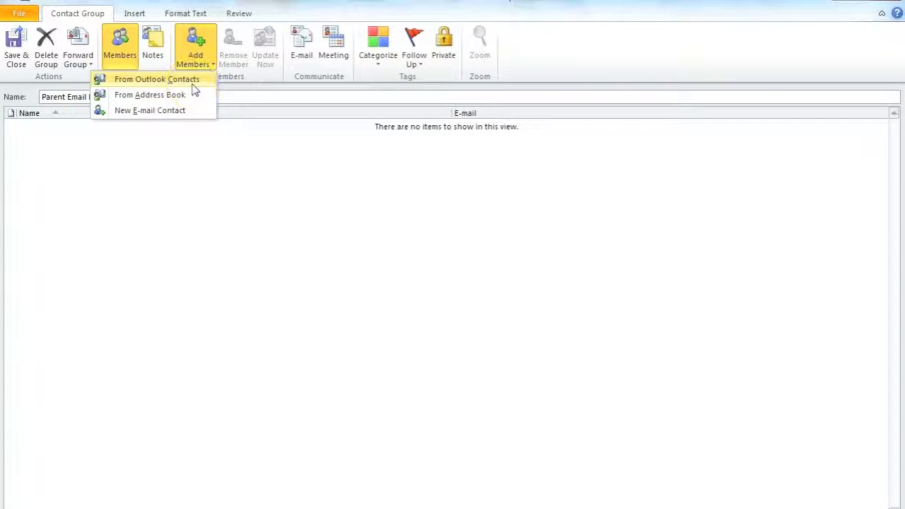
left_click(192, 82)
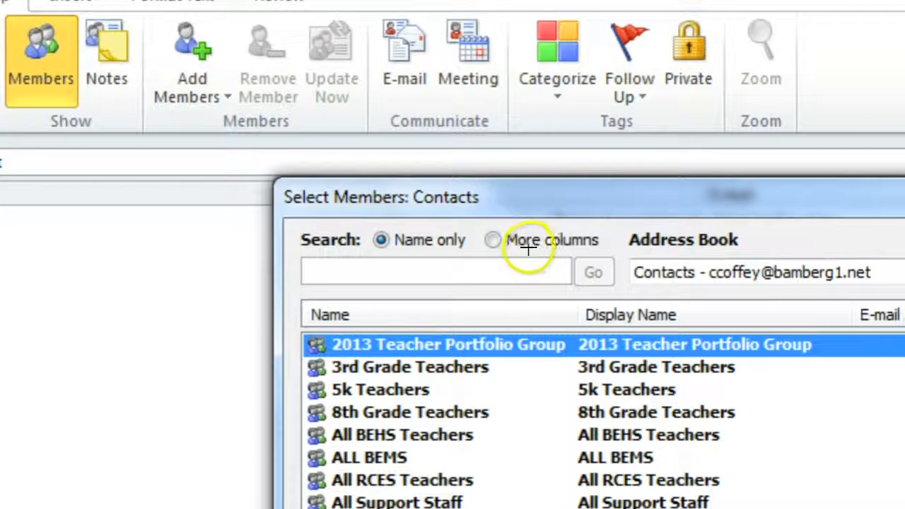
left_click(495, 241)
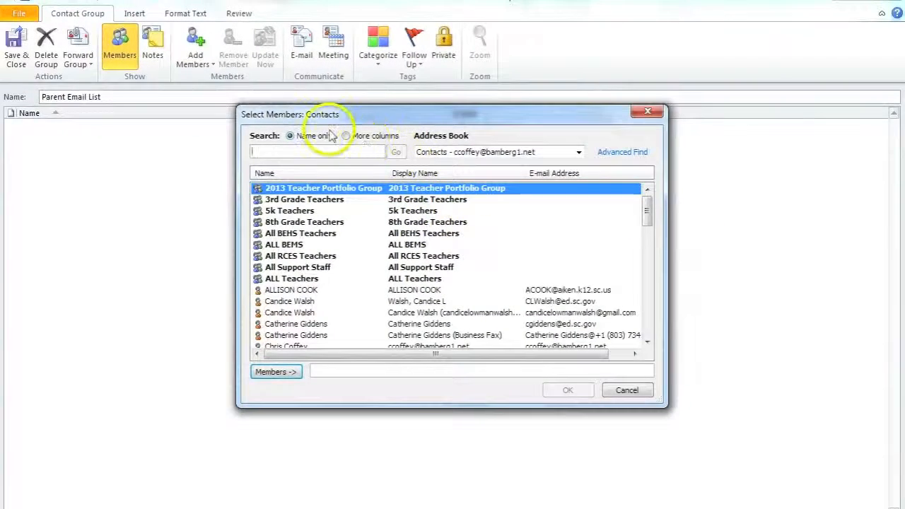
left_click(495, 248)
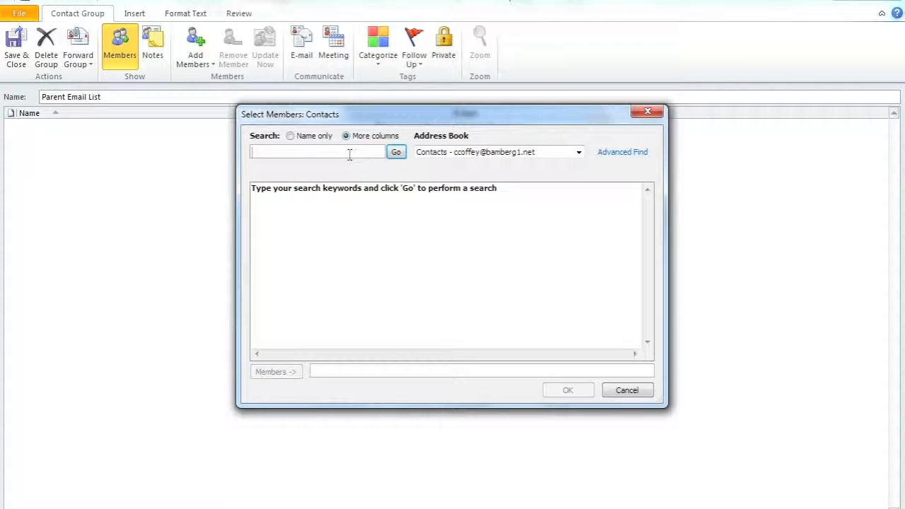
left_click(396, 152)
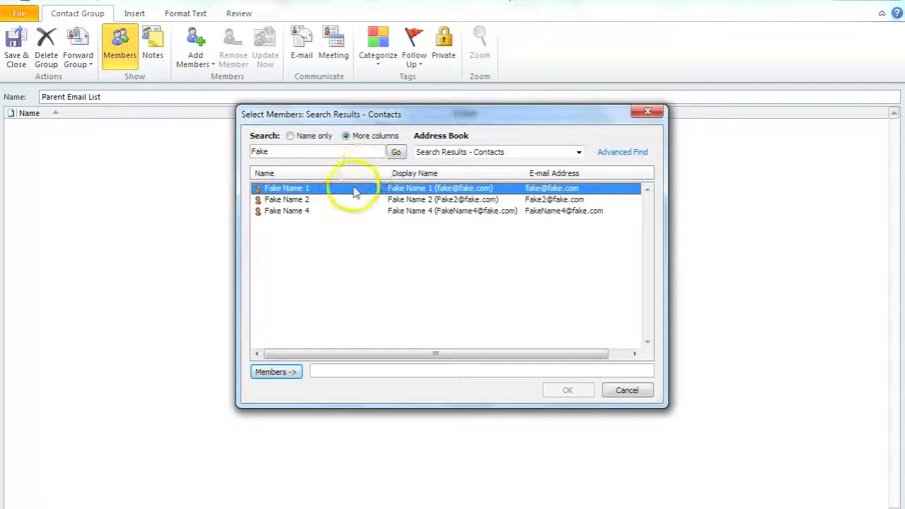
Step: Search more columns of the contacts for Parent instead
left_click_drag(303, 150, 249, 152)
type("Parent")
left_click(396, 152)
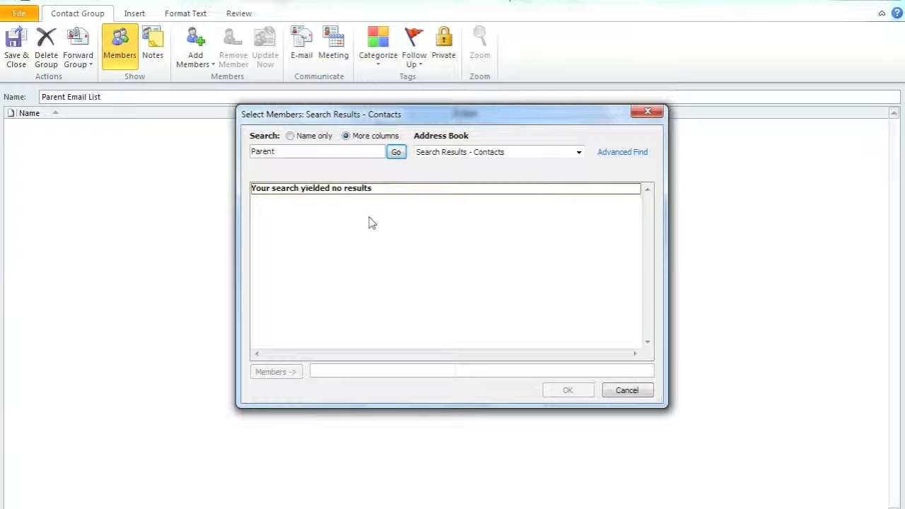
Step: Look up Fake in the contacts by name only
left_click(313, 157)
left_click_drag(313, 157, 244, 154)
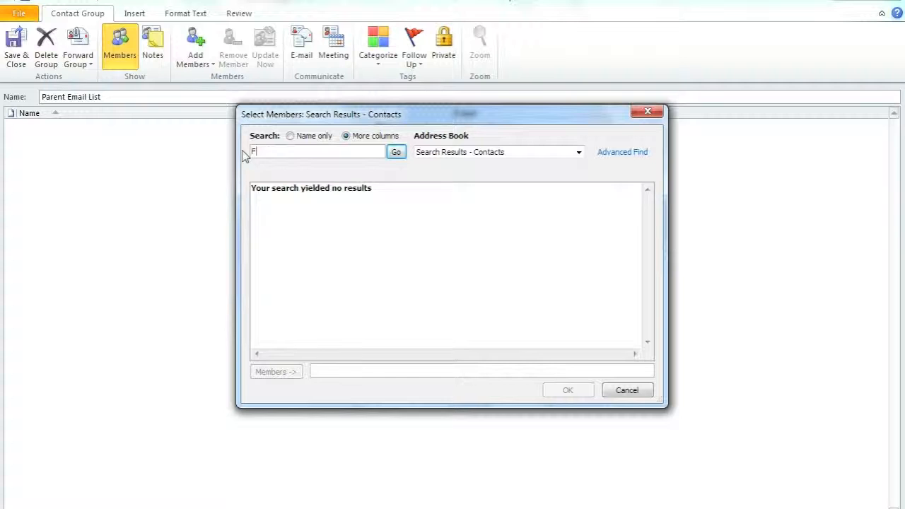
left_click(290, 136)
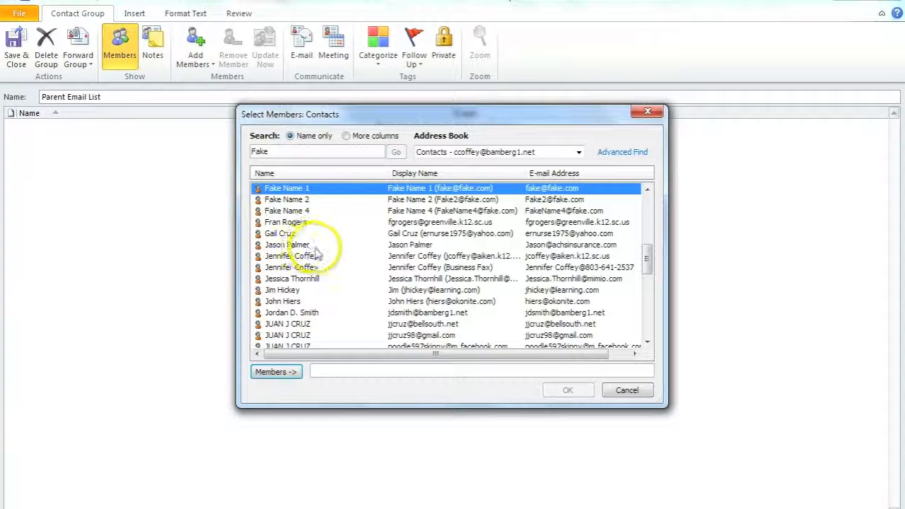
Step: Search more columns of the contacts for Fake again
left_click(346, 136)
left_click_drag(342, 150, 246, 145)
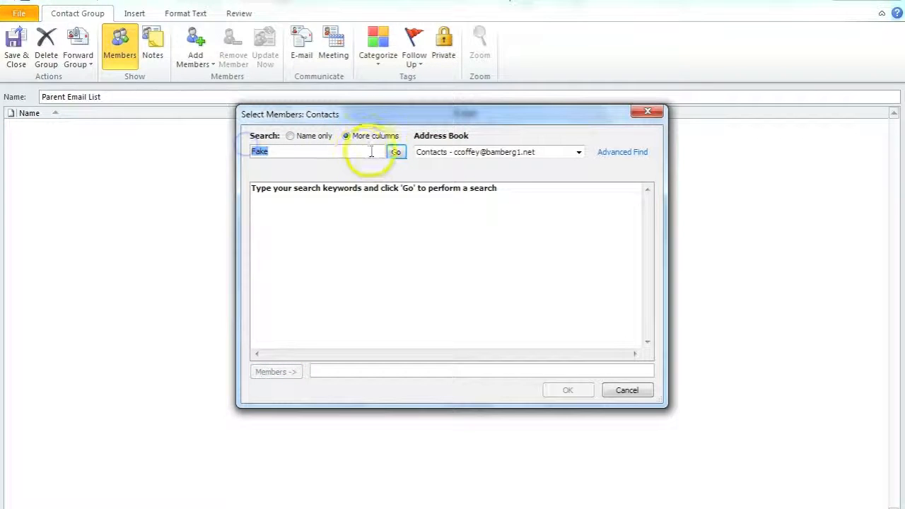
left_click(394, 151)
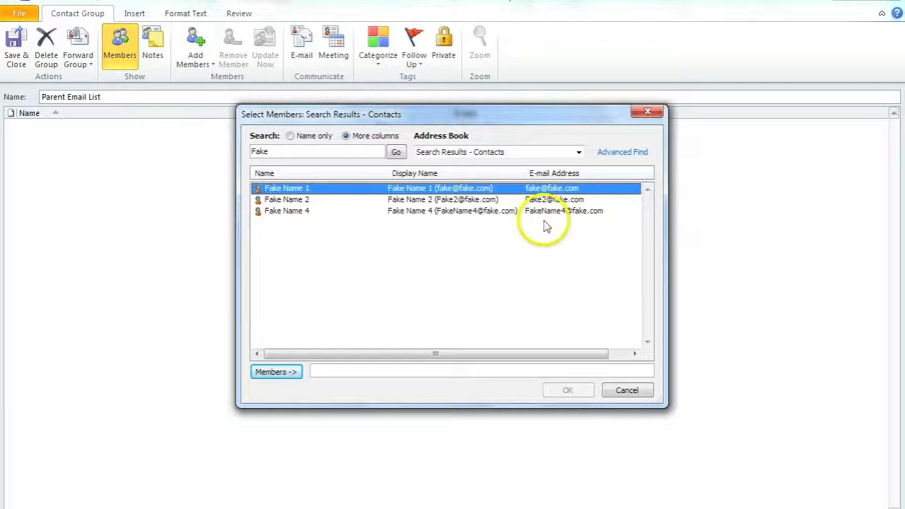
double_click(296, 188)
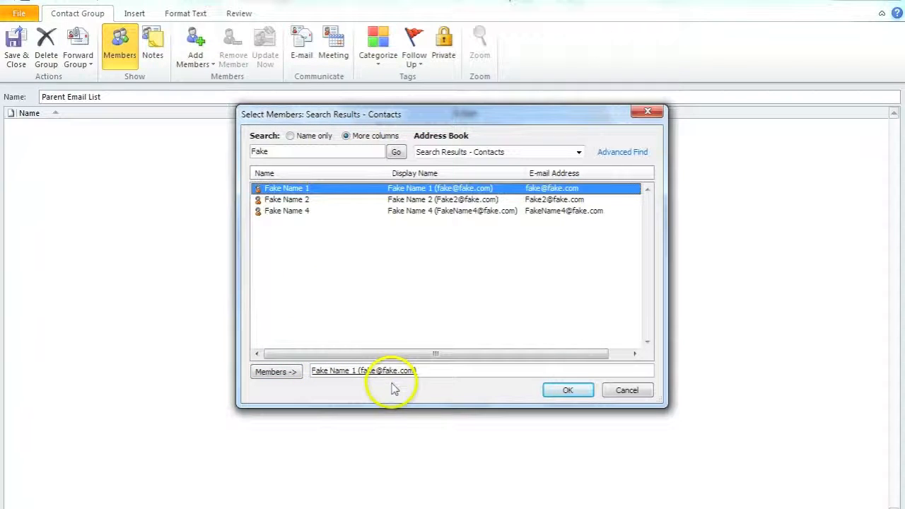
left_click(287, 199)
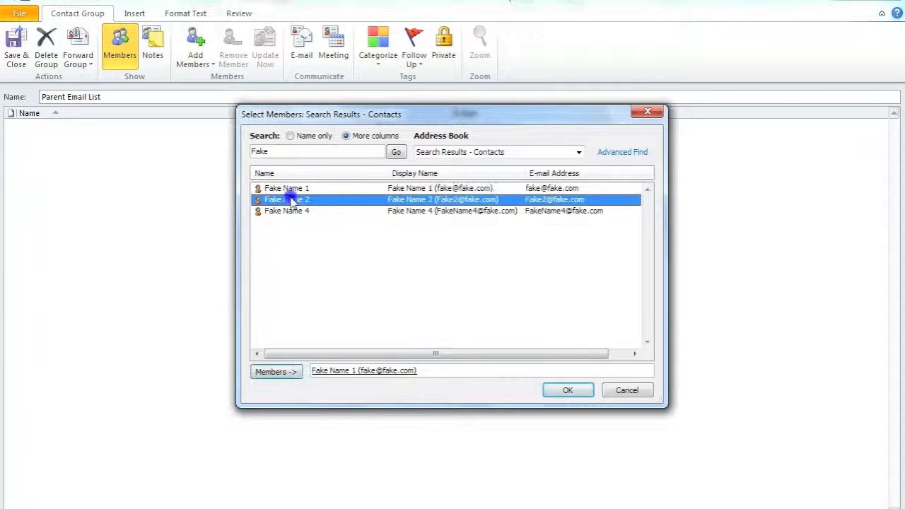
left_click(278, 372)
left_click_drag(465, 369, 329, 352)
key("Delete")
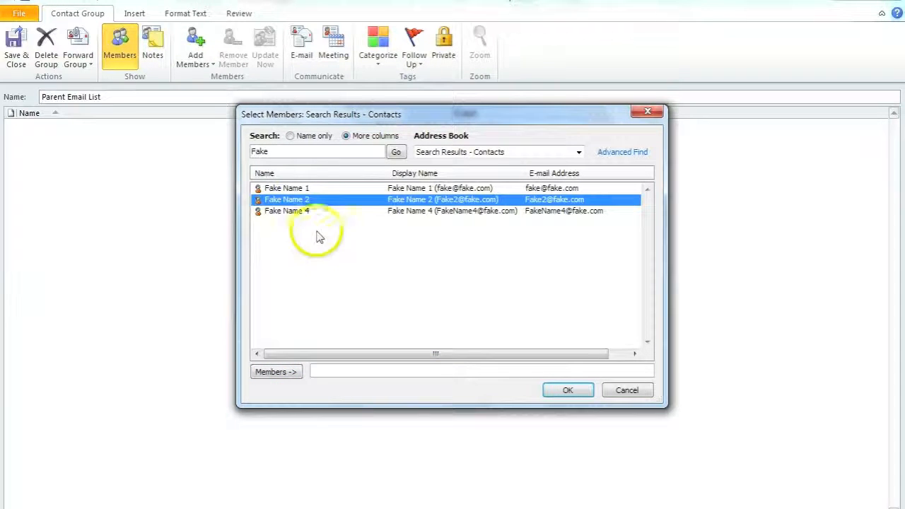
Step: Add all the contacts in the Fake search results as group members at once, and save and close the group
left_click(311, 188)
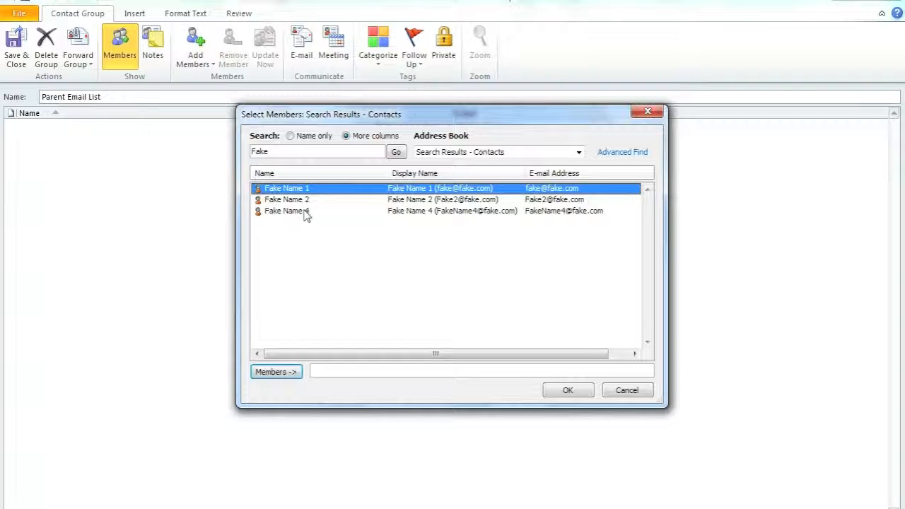
left_click(290, 193)
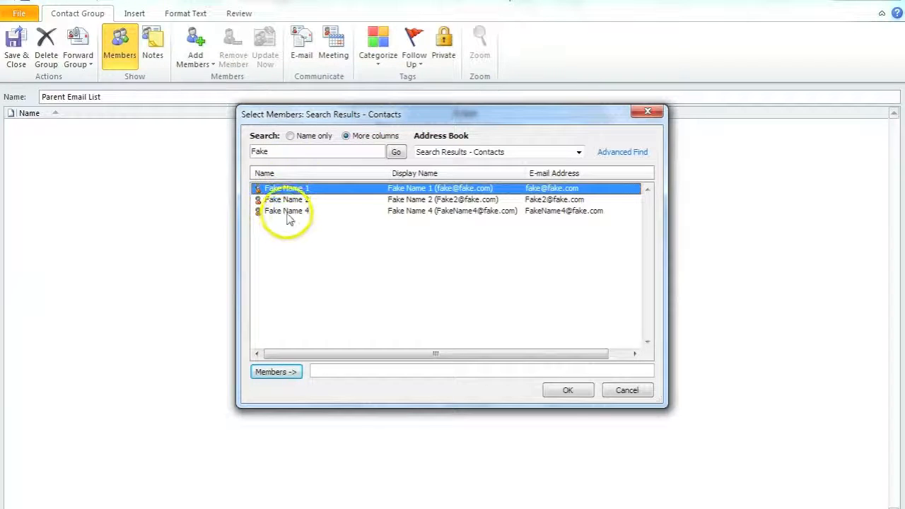
left_click(287, 212, "shift")
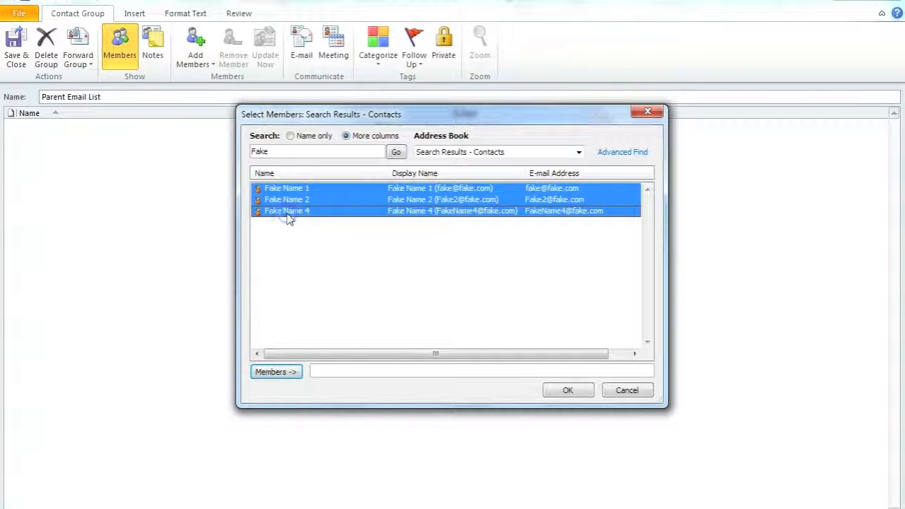
left_click(290, 373)
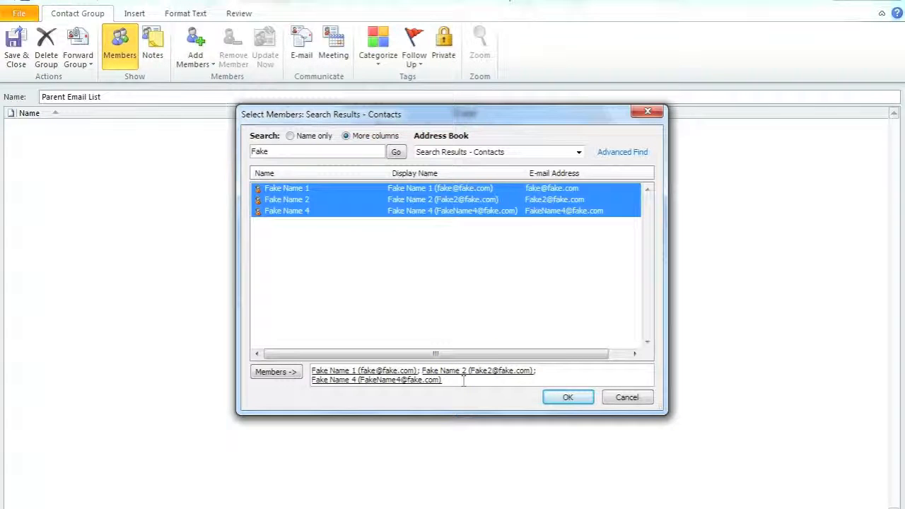
left_click(581, 399)
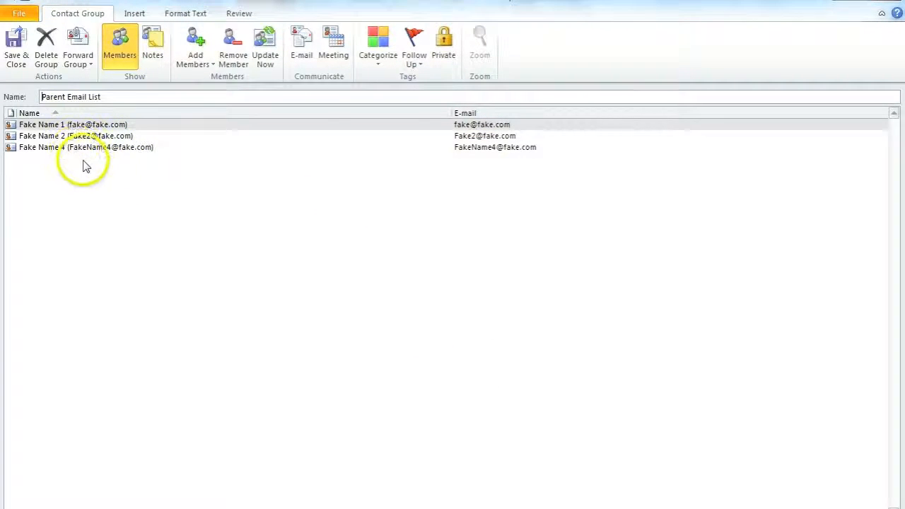
left_click(17, 55)
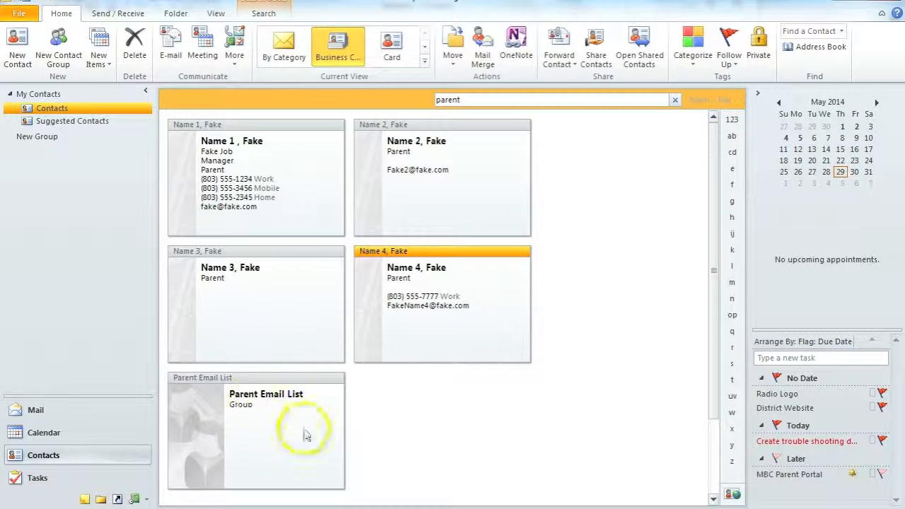
Step: Start an email from the saved Parent Email List group, discard it without saving, and close the group
left_click(263, 424)
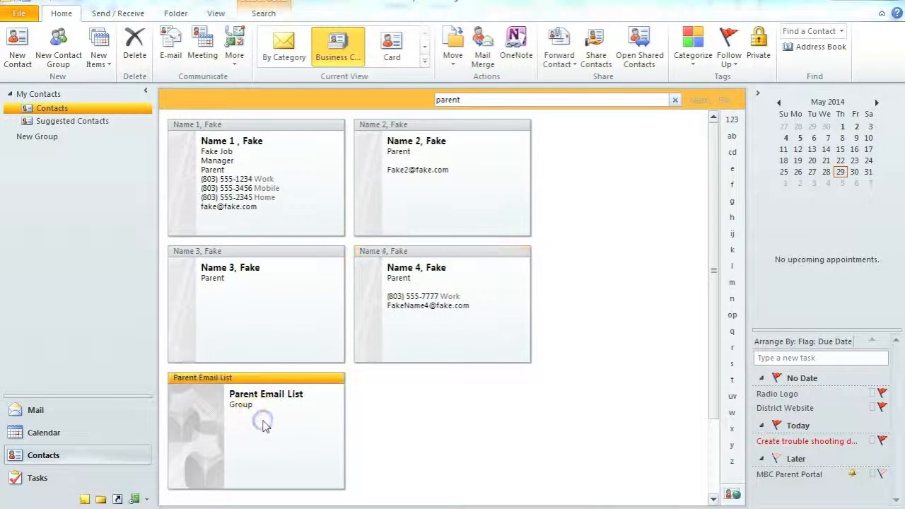
double_click(263, 423)
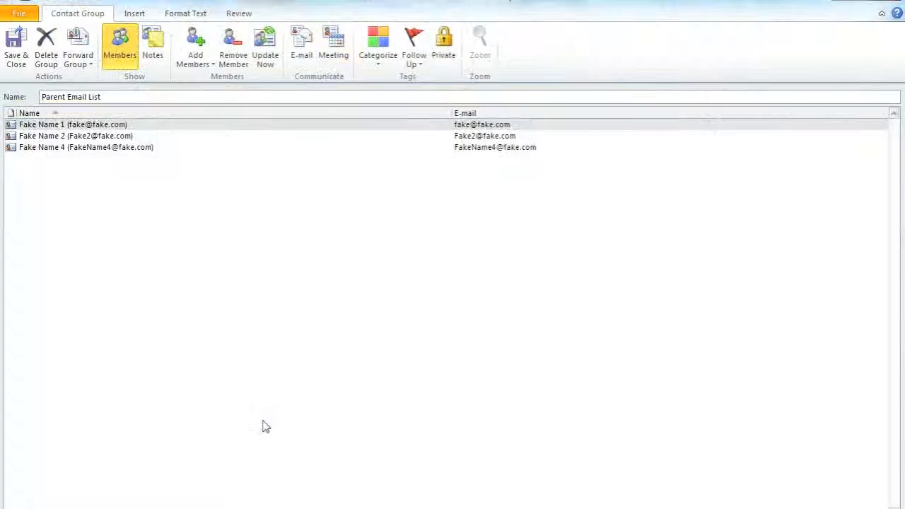
left_click(302, 56)
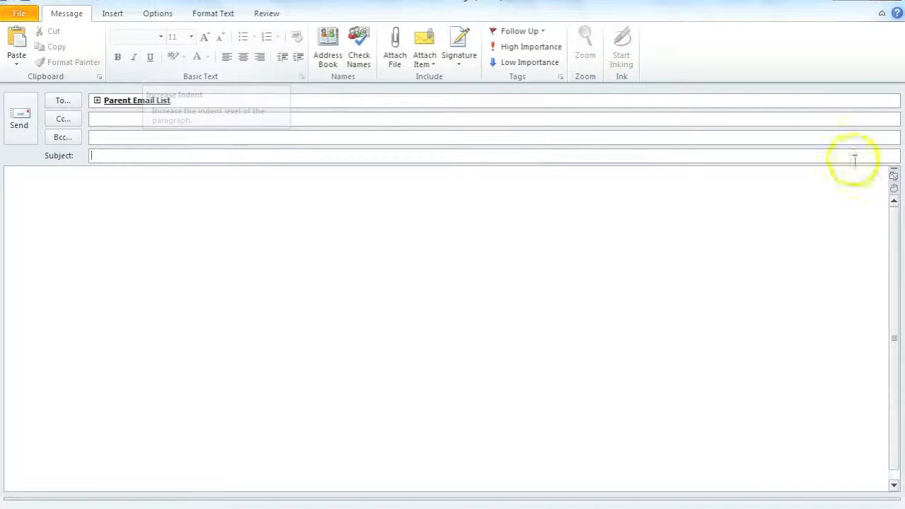
left_click(883, 2)
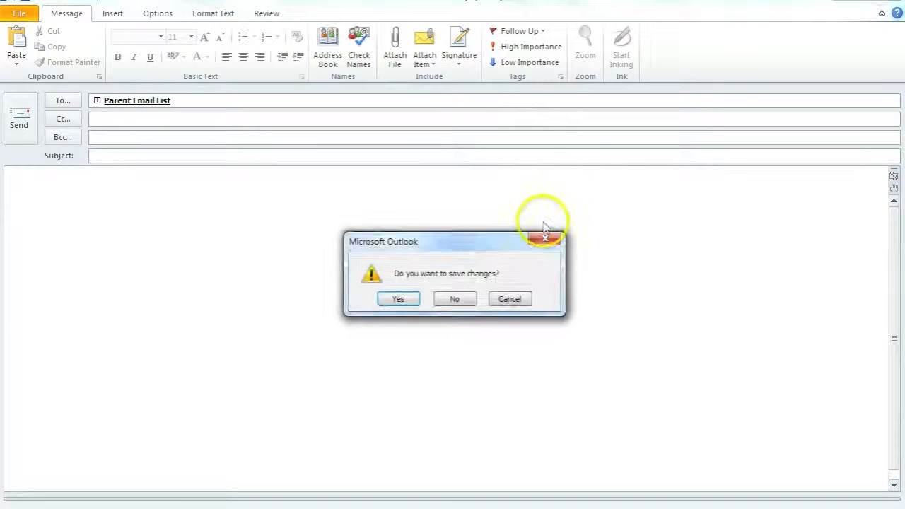
left_click(454, 297)
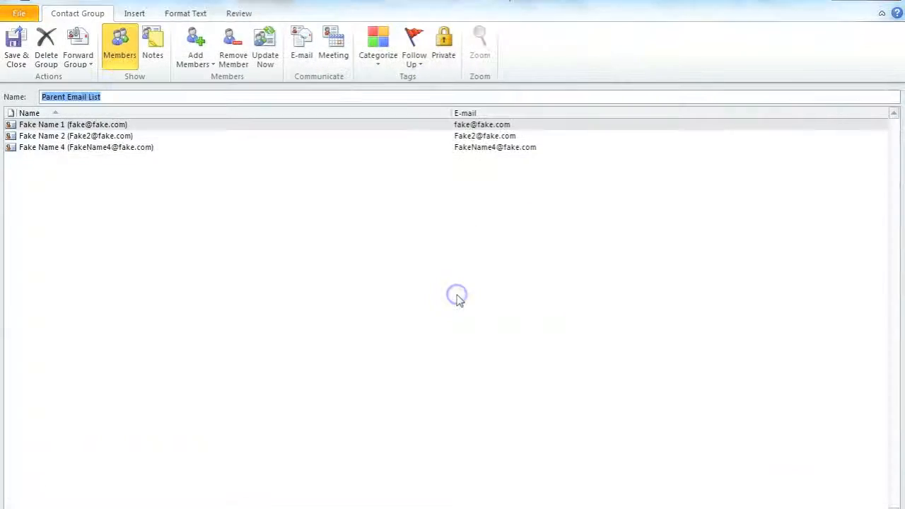
left_click(892, 5)
Step: Create a new email from the mailbox and address it to Parent Email List in the To field
left_click(77, 410)
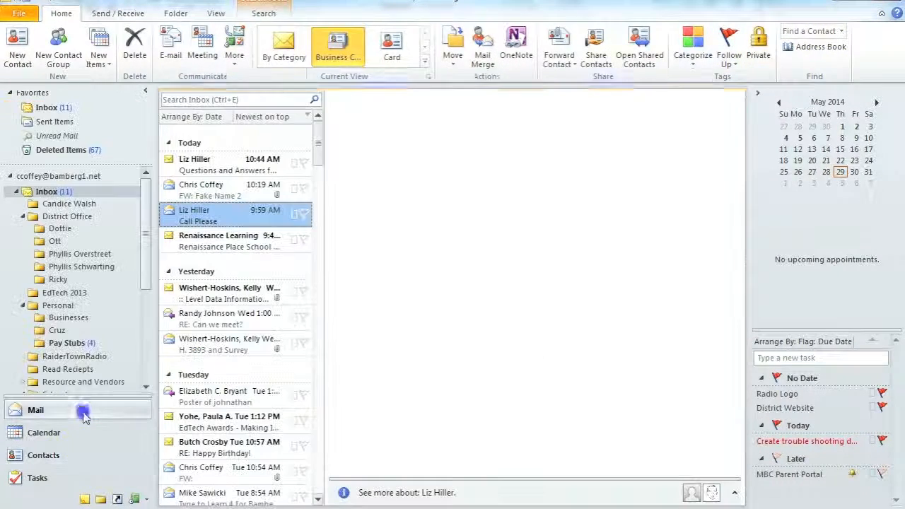
left_click(16, 46)
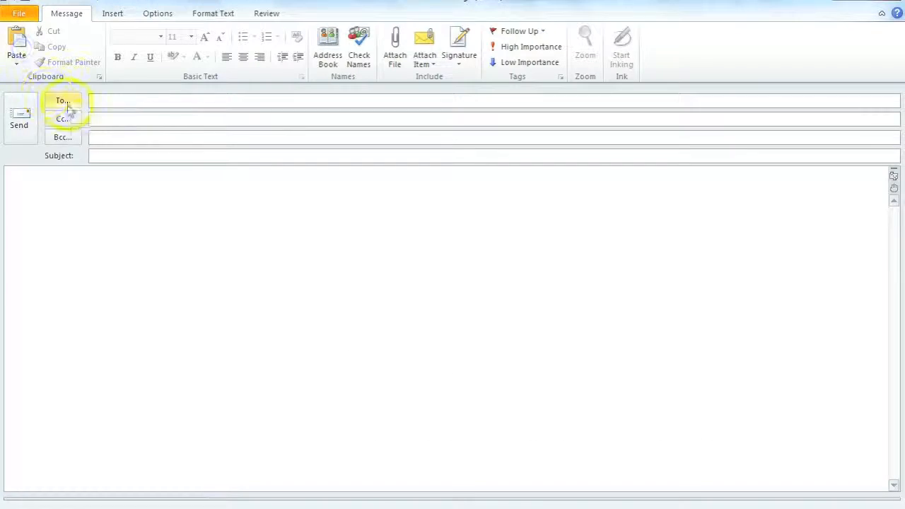
left_click(118, 137)
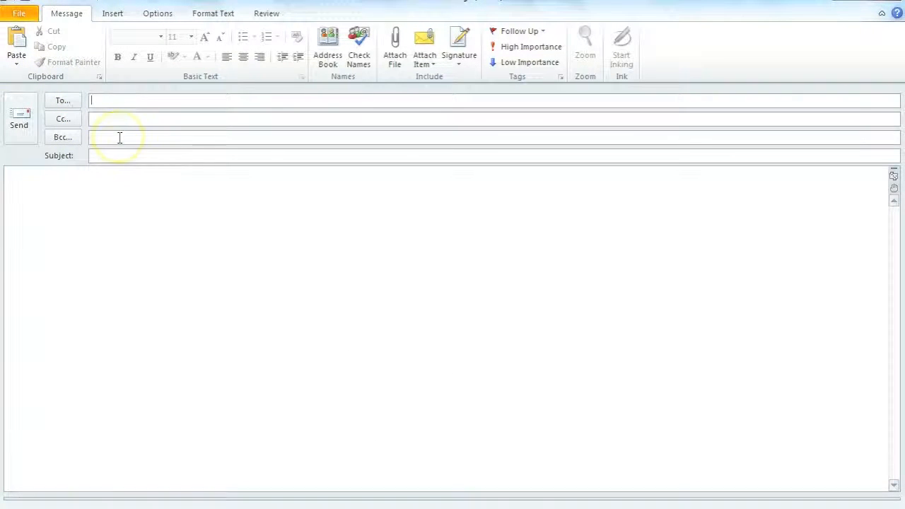
type("Par")
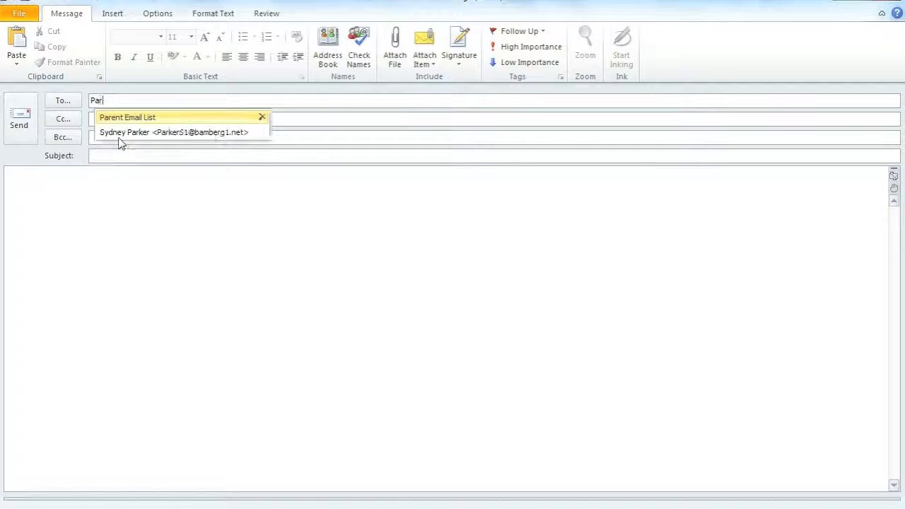
left_click(126, 119)
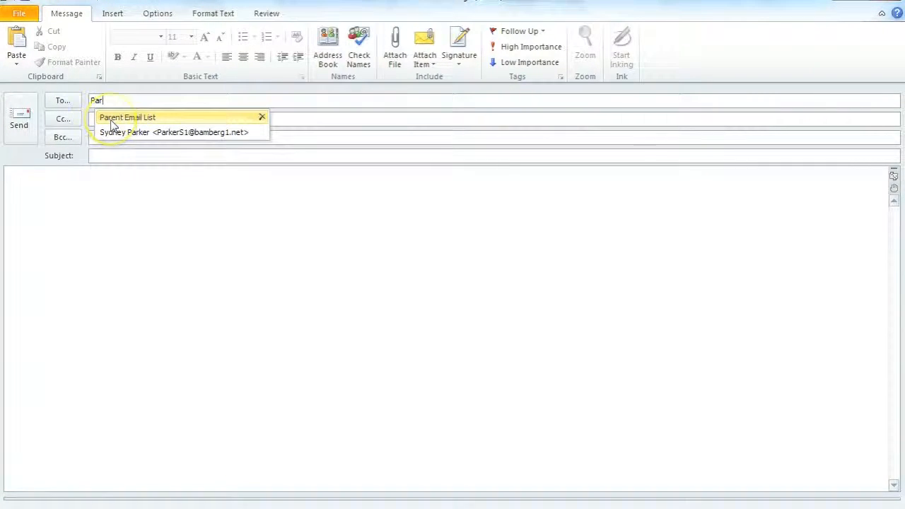
left_click(145, 121)
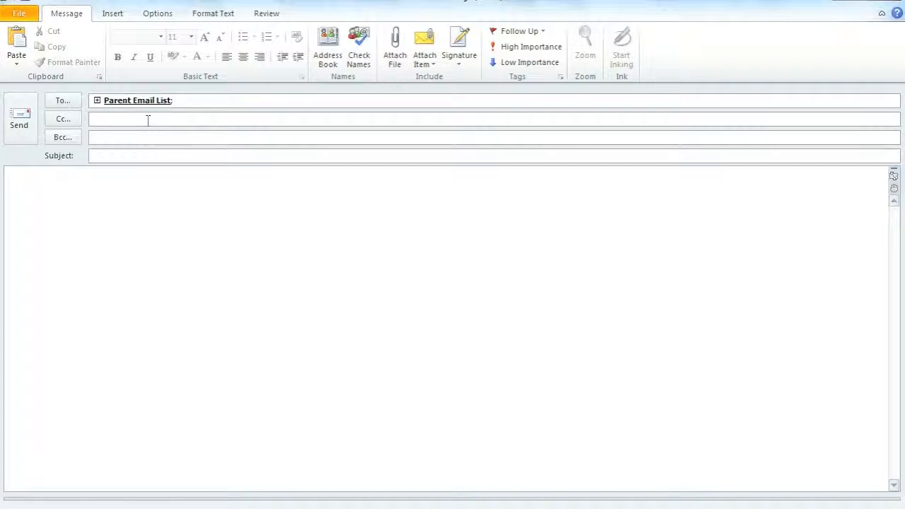
Step: Expand Parent Email List into its individual members in the To field and review the recipients
mouse_move(97, 101)
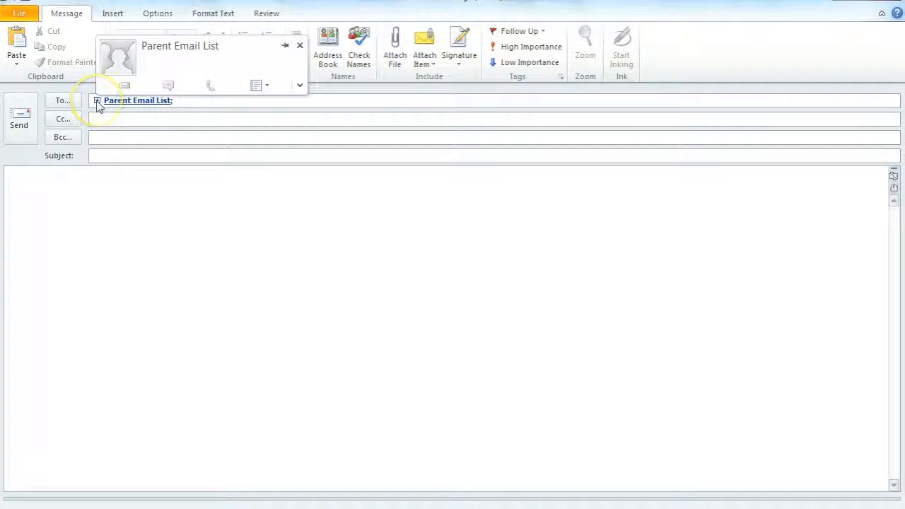
left_click(97, 101)
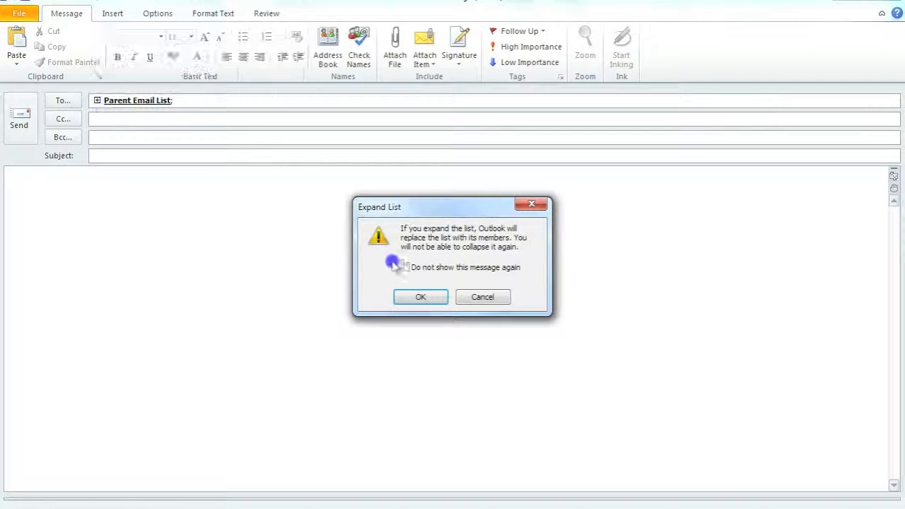
left_click(417, 296)
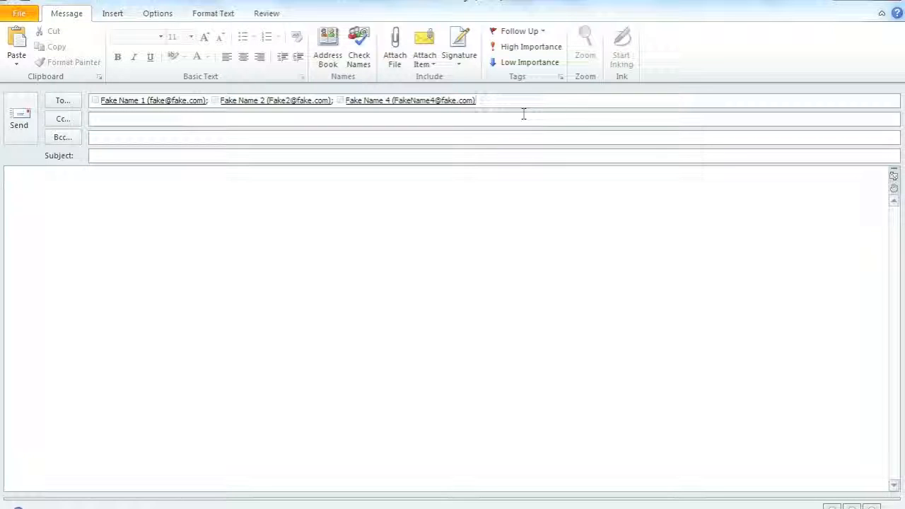
left_click(375, 100)
mouse_move(246, 105)
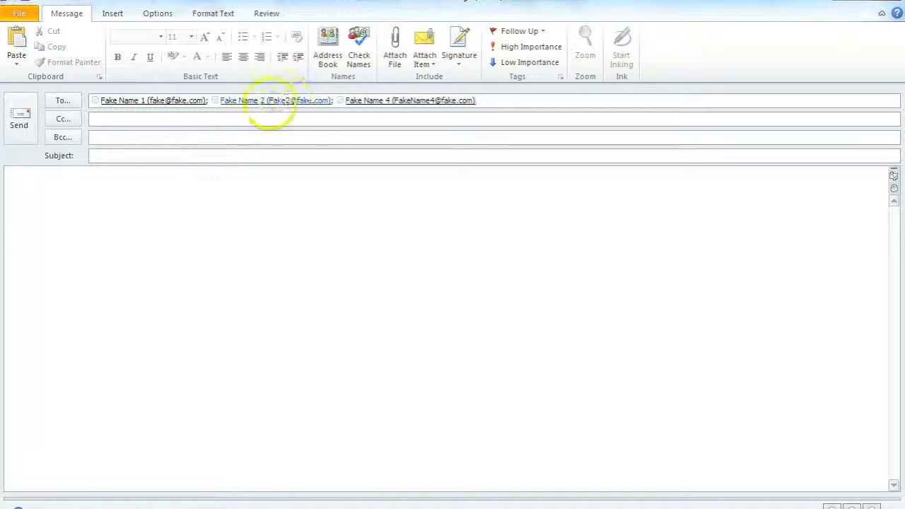
mouse_move(292, 105)
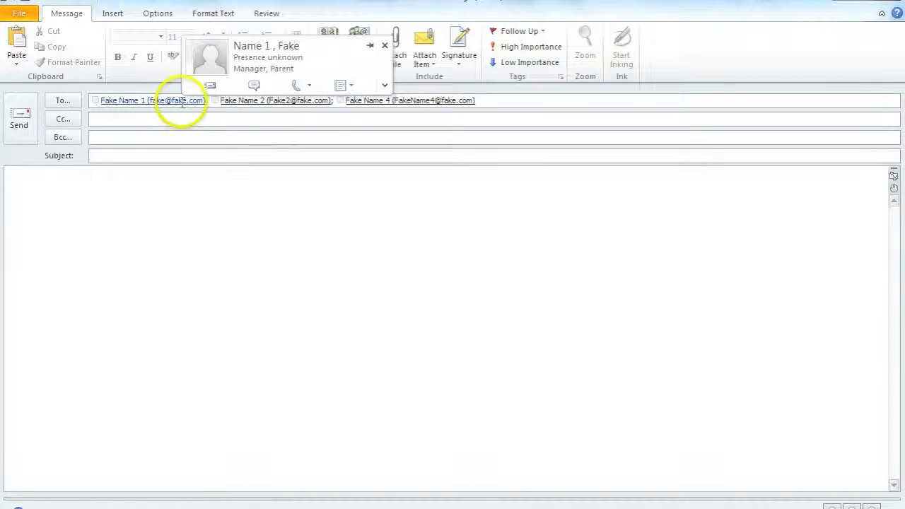
Step: Clear all recipients from the To field and enter Parent Email List as the Bcc recipient instead
left_click_drag(491, 99, 50, 68)
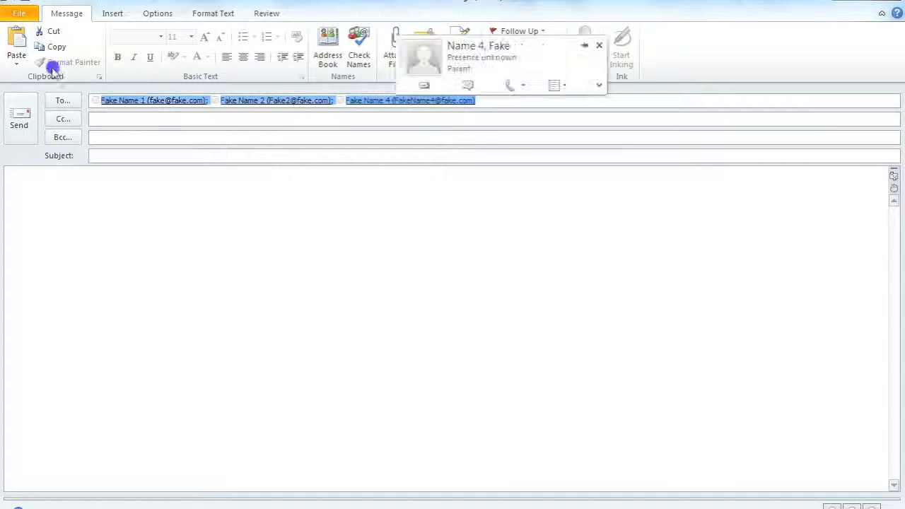
key("Delete")
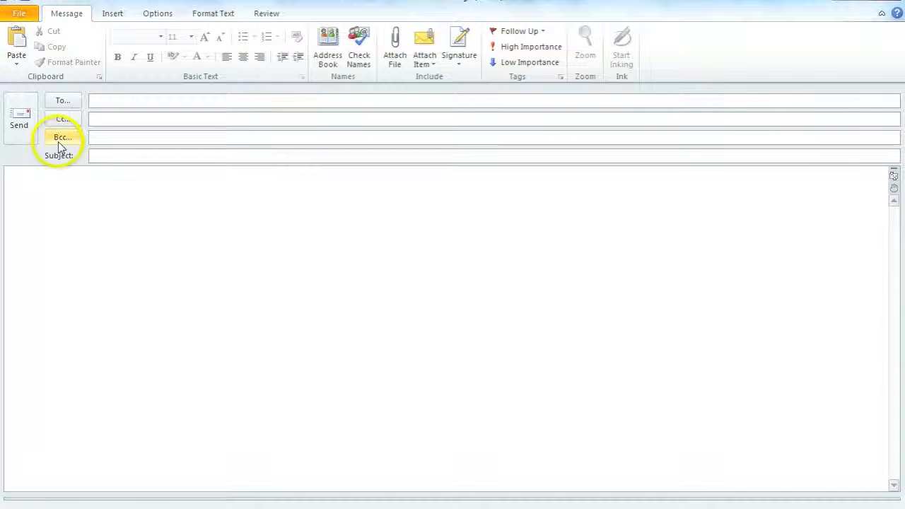
left_click(96, 138)
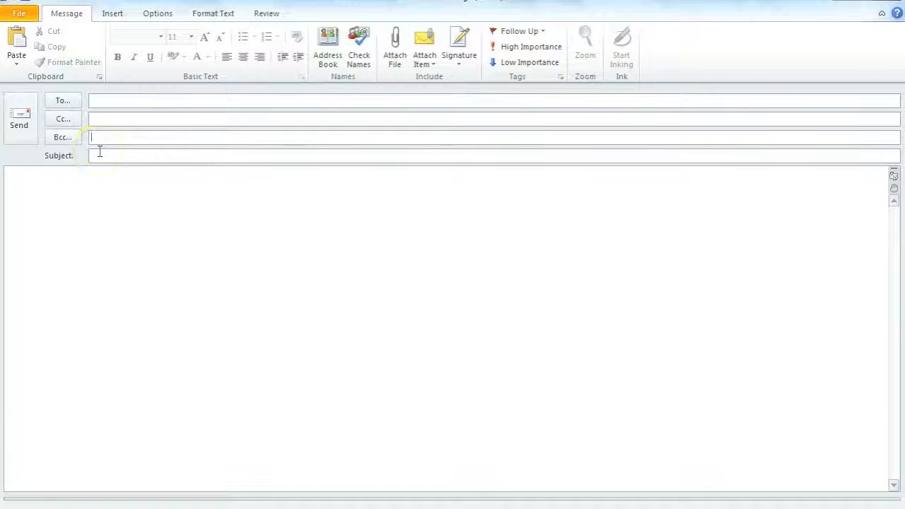
type("paren")
left_click(107, 160)
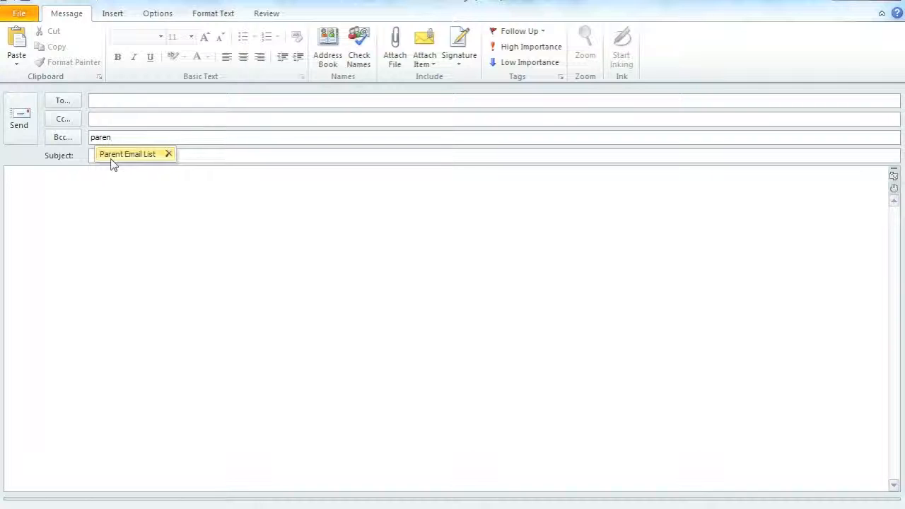
left_click(111, 158)
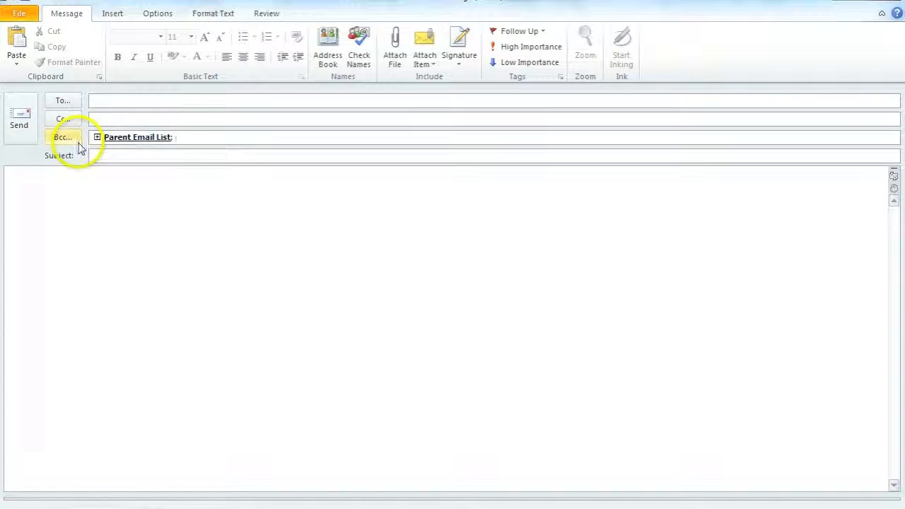
Step: Locate the message option that shows the Bcc field
left_click(157, 14)
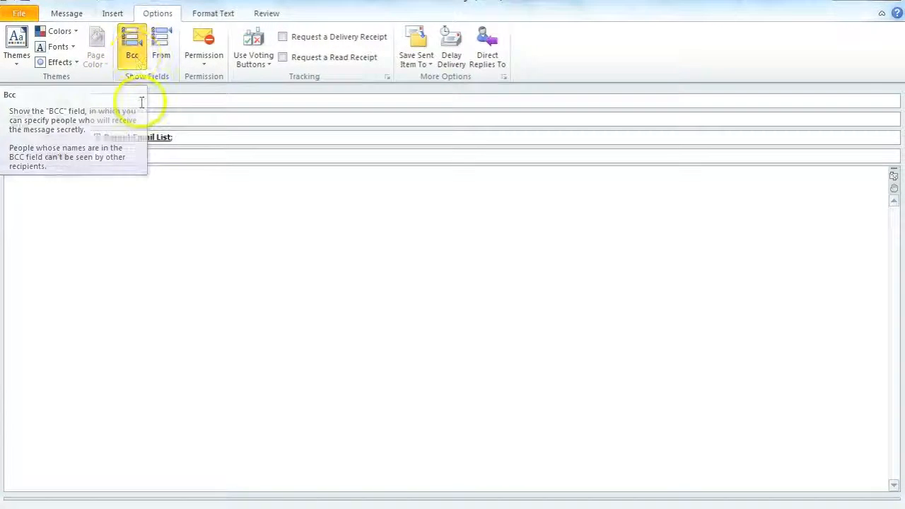
left_click(65, 17)
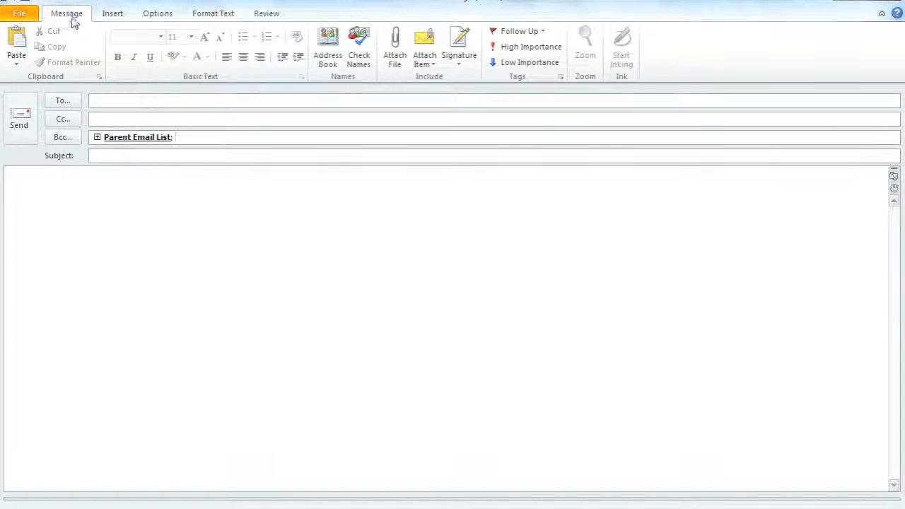
left_click(159, 14)
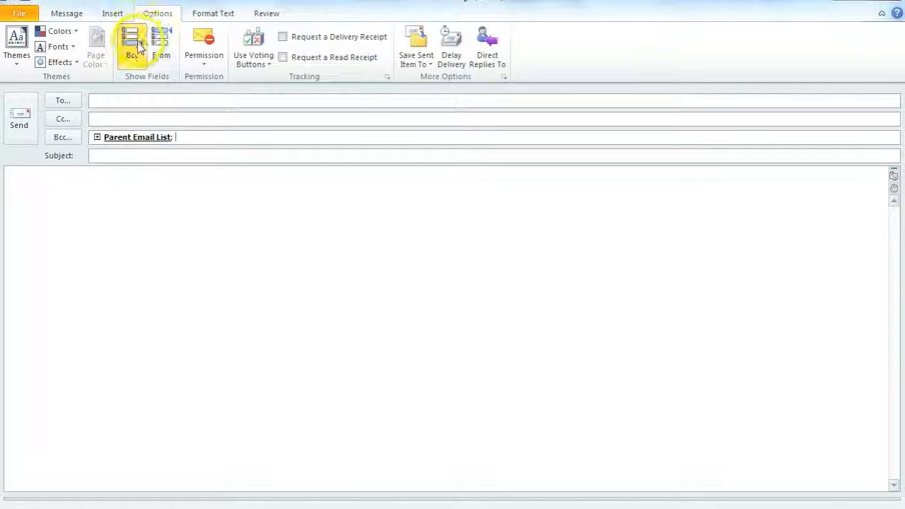
Step: Expand Parent Email List into its individual members in the Bcc field, and place the cursor in the empty Subject field
left_click(65, 19)
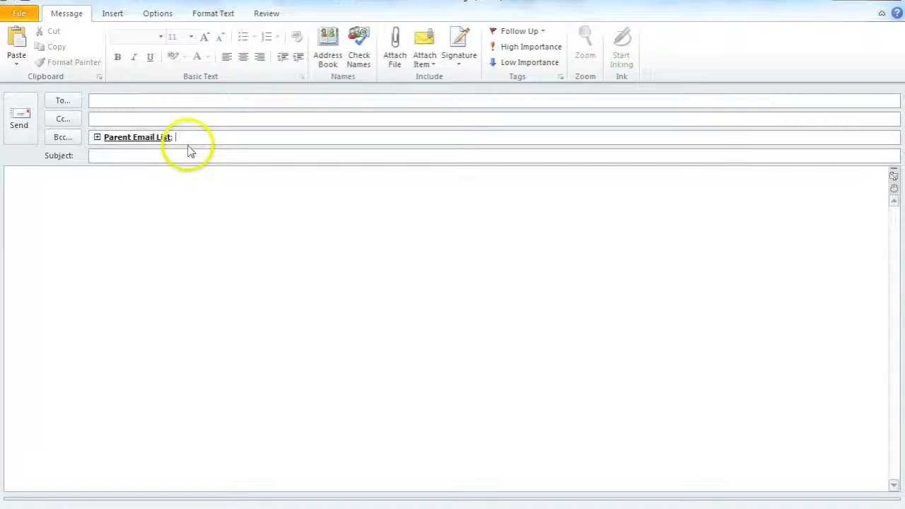
left_click(97, 136)
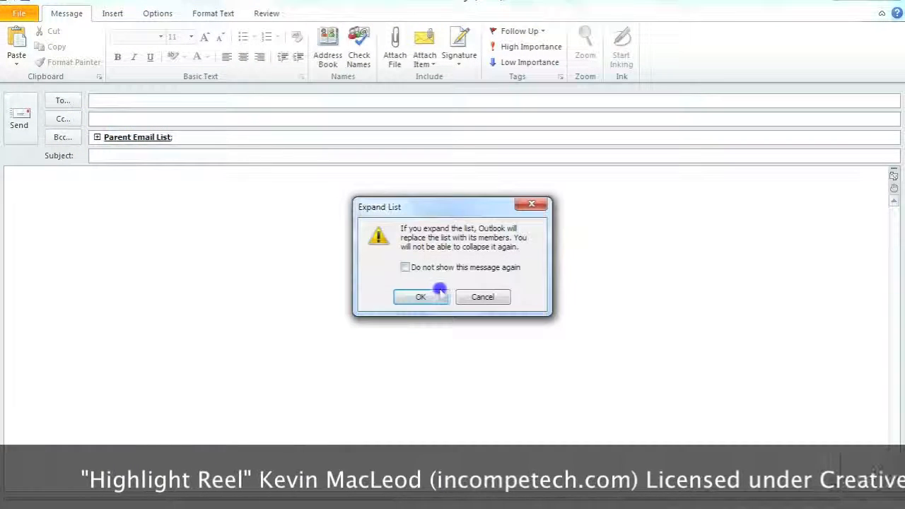
left_click(422, 297)
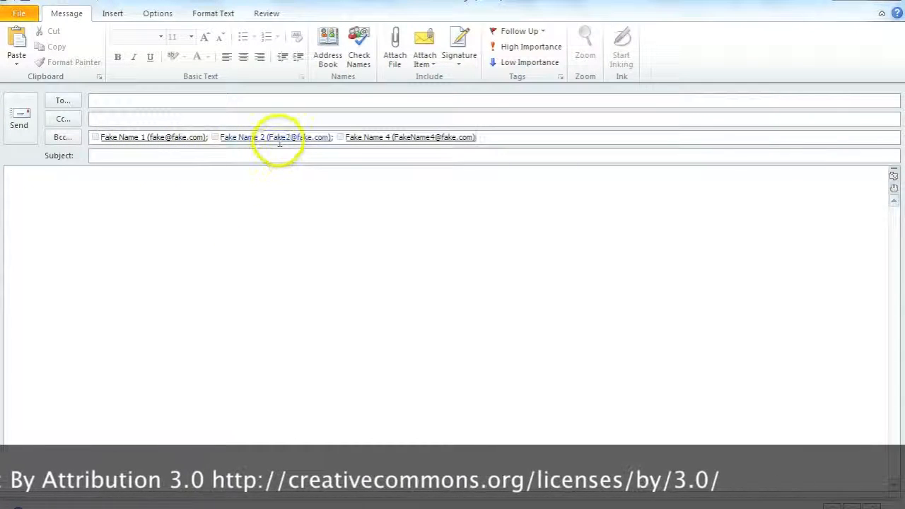
mouse_move(164, 139)
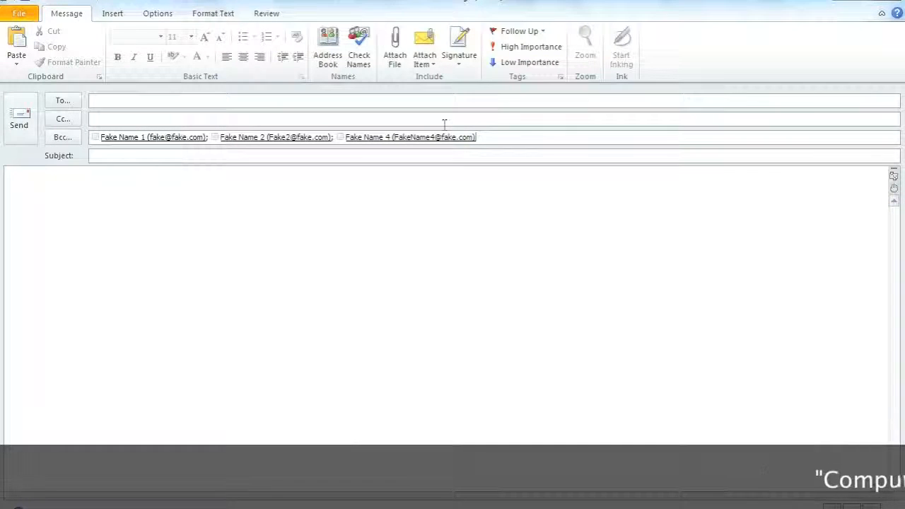
left_click(436, 132)
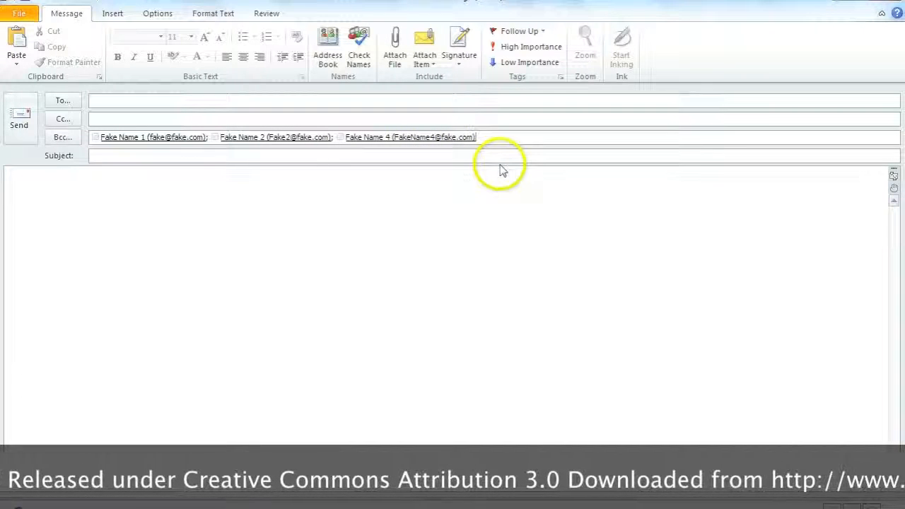
left_click(187, 158)
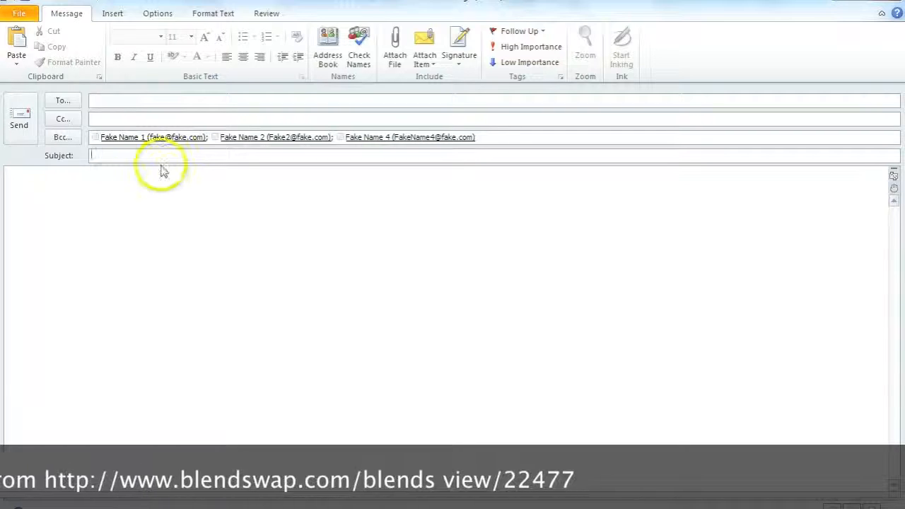